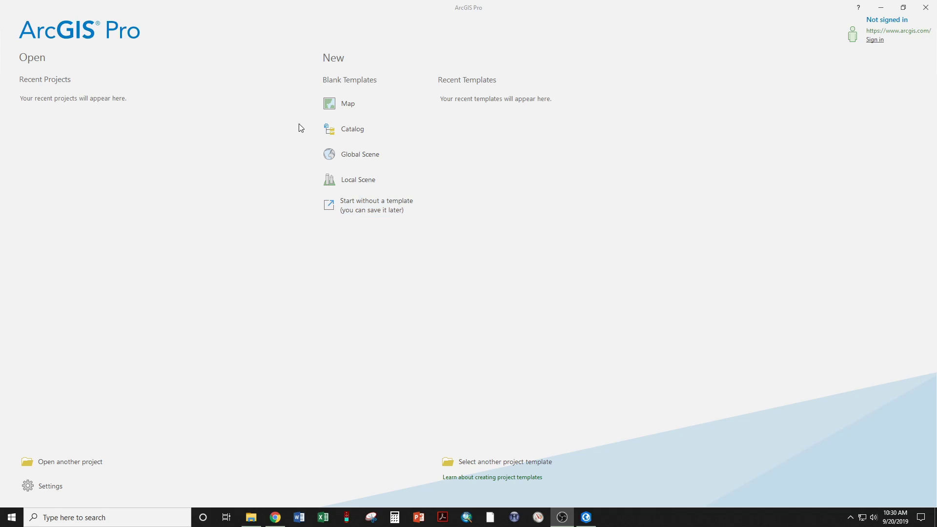
Create a blank Map project named MyProject in the default Projects folder
left_click(356, 102)
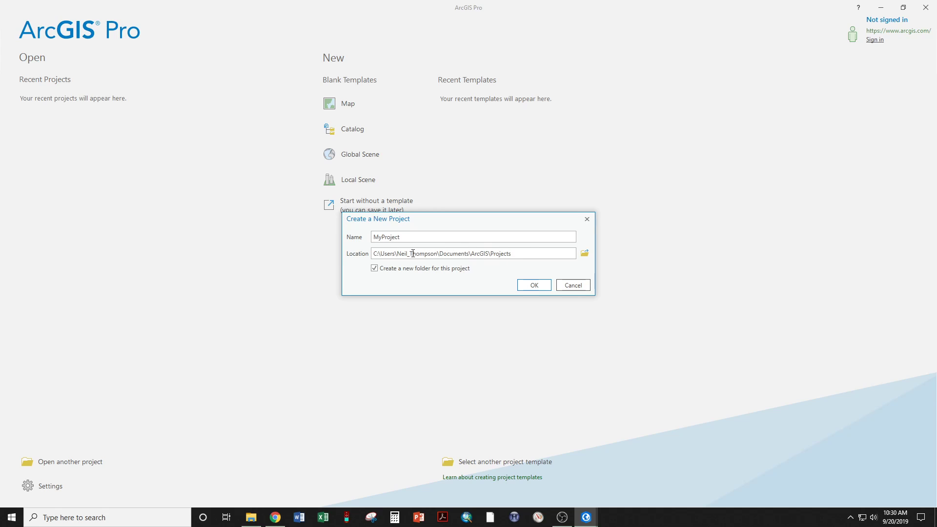
left_click_drag(383, 253, 362, 255)
left_click(538, 286)
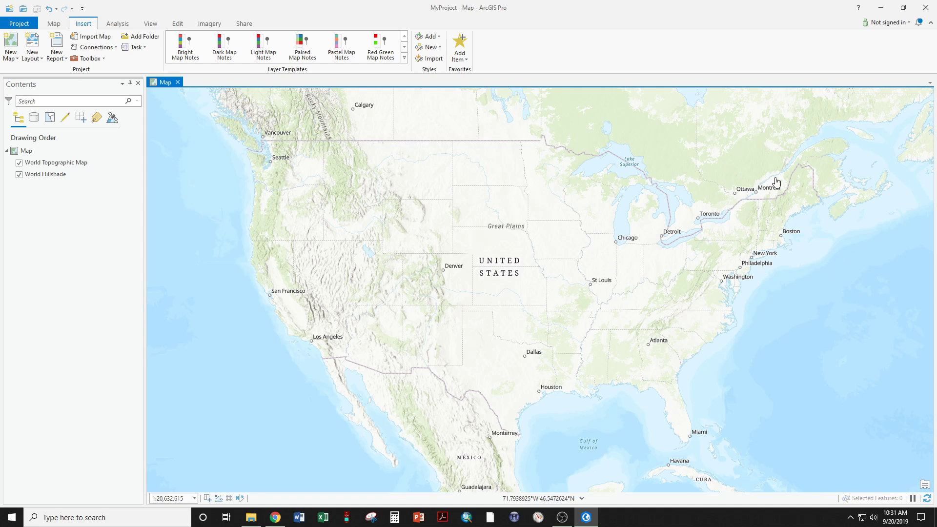
Zoom and pan the map from the whole United States in until Fort Kent fills the view
scroll(803, 179, "up", 8)
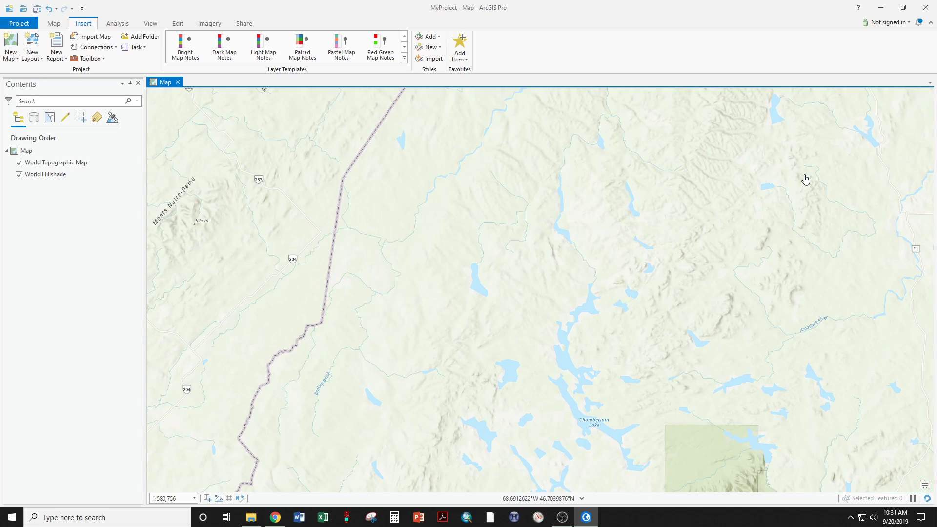
left_click_drag(714, 156, 463, 449)
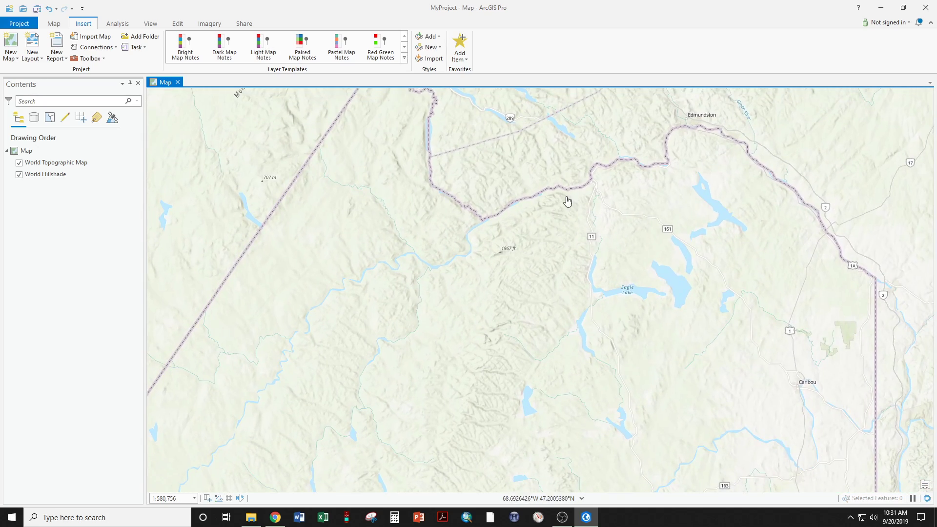
scroll(566, 200, "up", 3)
left_click_drag(670, 146, 622, 218)
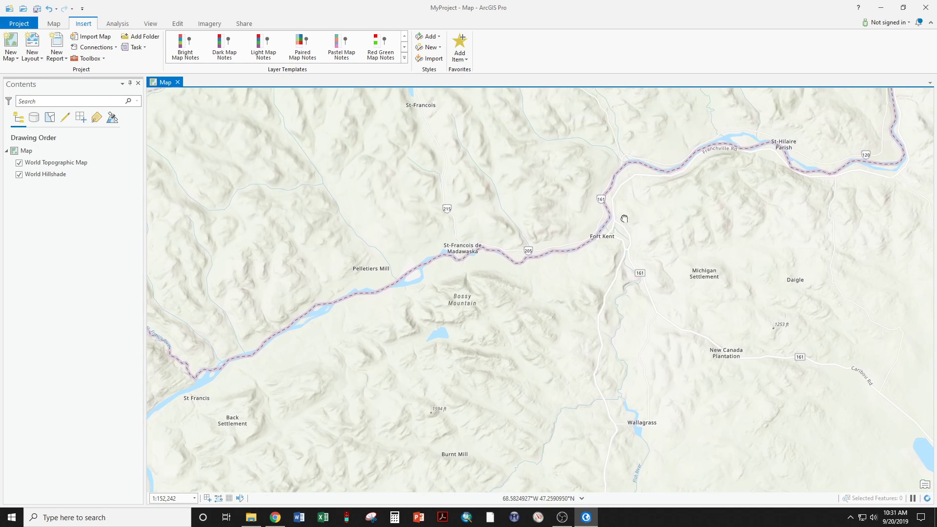
scroll(640, 234, "up", 1)
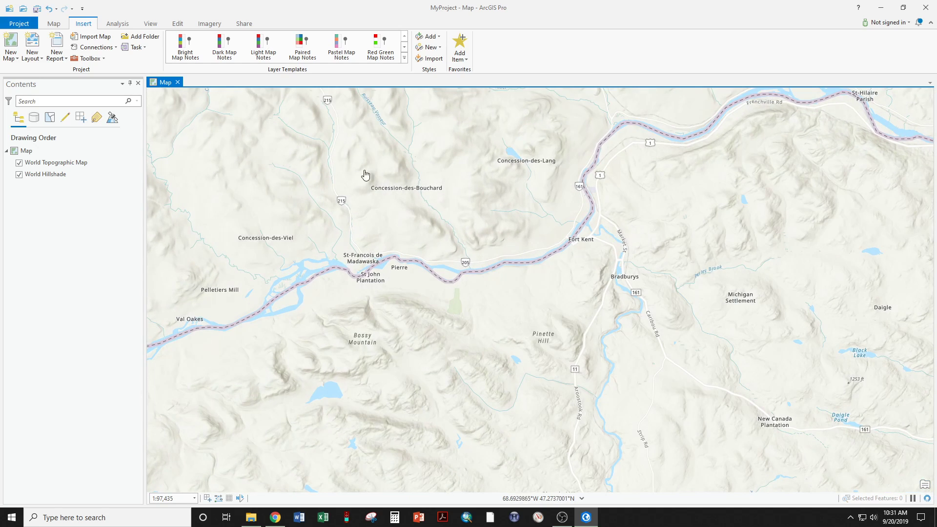
Look over the Map, Insert and Analysis ribbon commands, then start Add Data from the Map tab
left_click(55, 24)
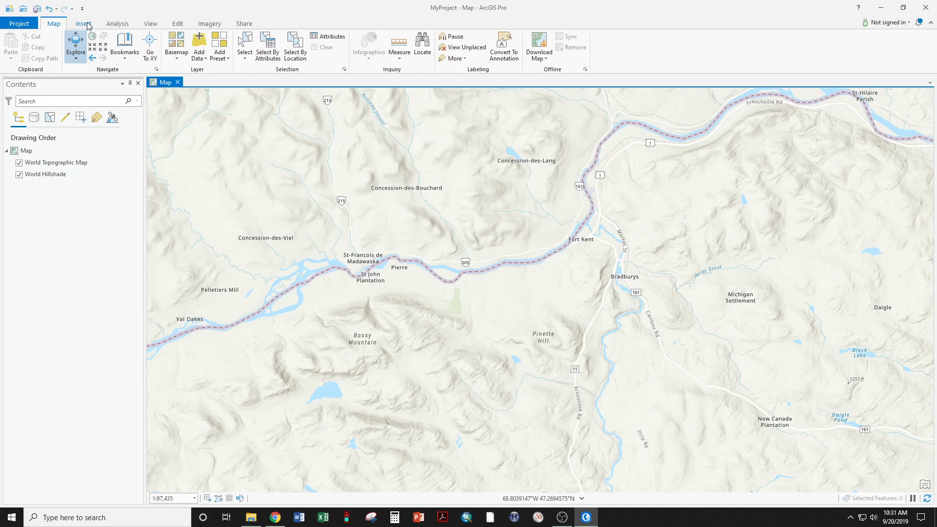
left_click(84, 24)
left_click(122, 25)
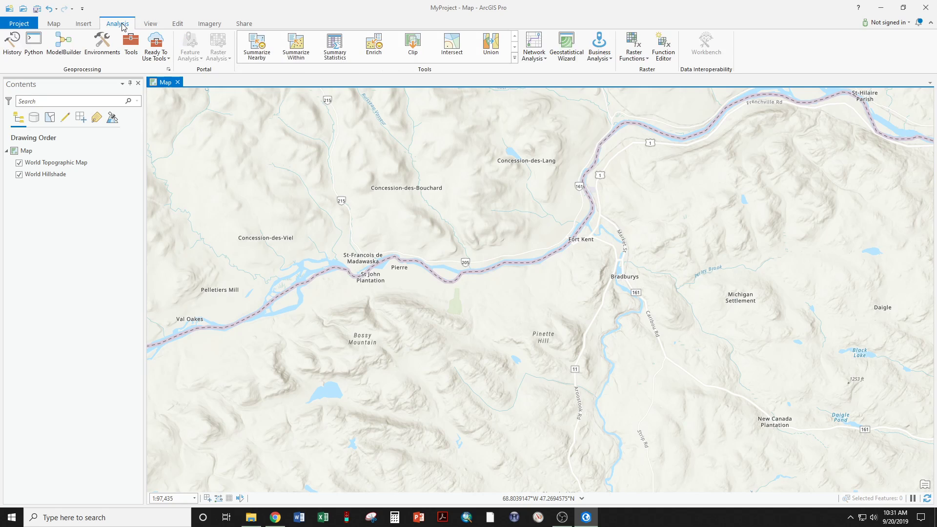
left_click(81, 28)
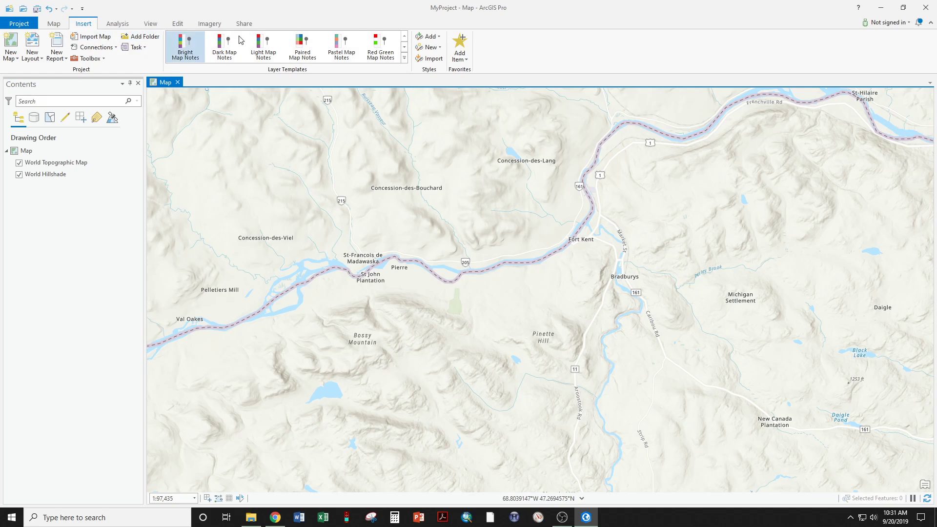
left_click(462, 47)
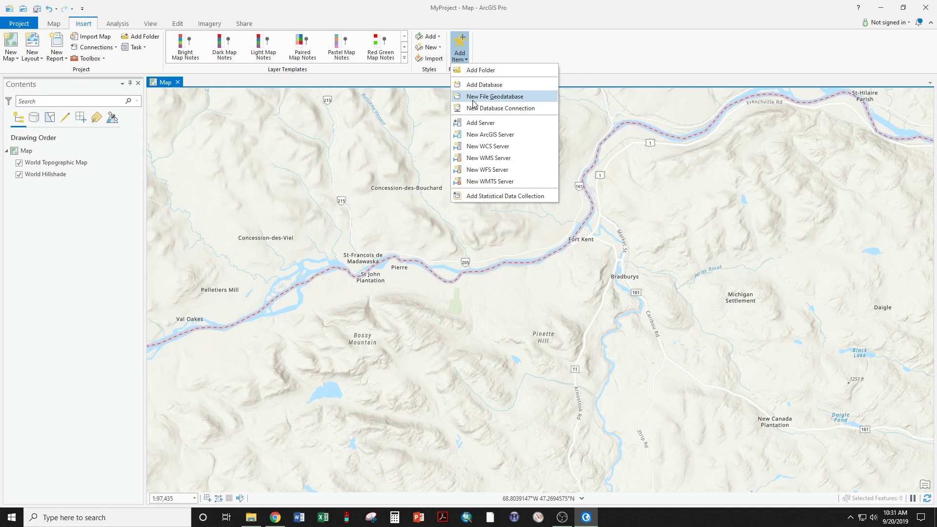
left_click(494, 54)
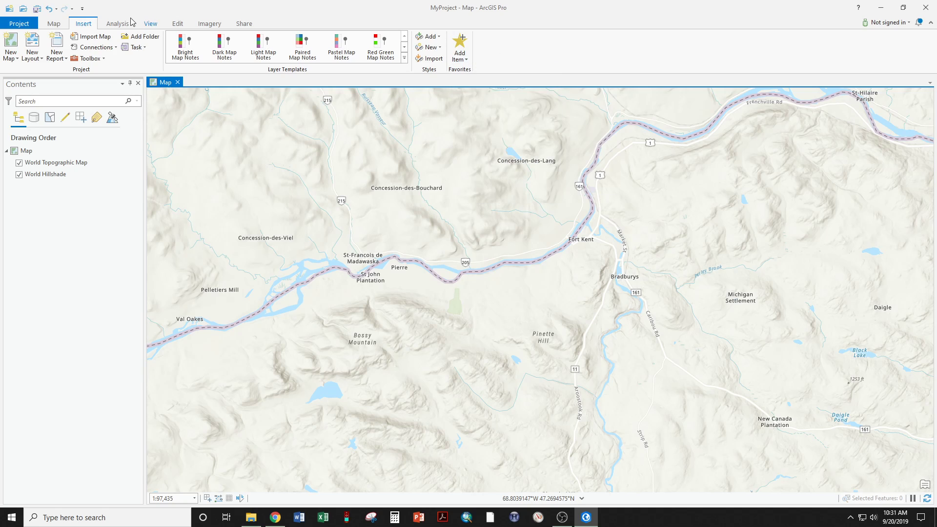
left_click(54, 24)
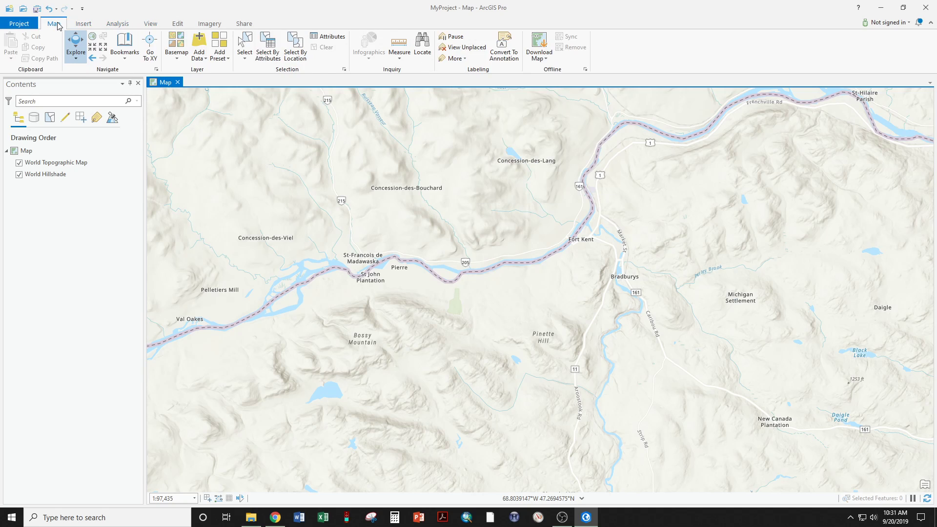
left_click(204, 47)
Add Fort_Kent_Bounds, Fort Kent Salted Roads and Fort Kent Streams shapefiles from C:\GIS_NT\Discard\Lab 2
left_click_drag(379, 128, 318, 129)
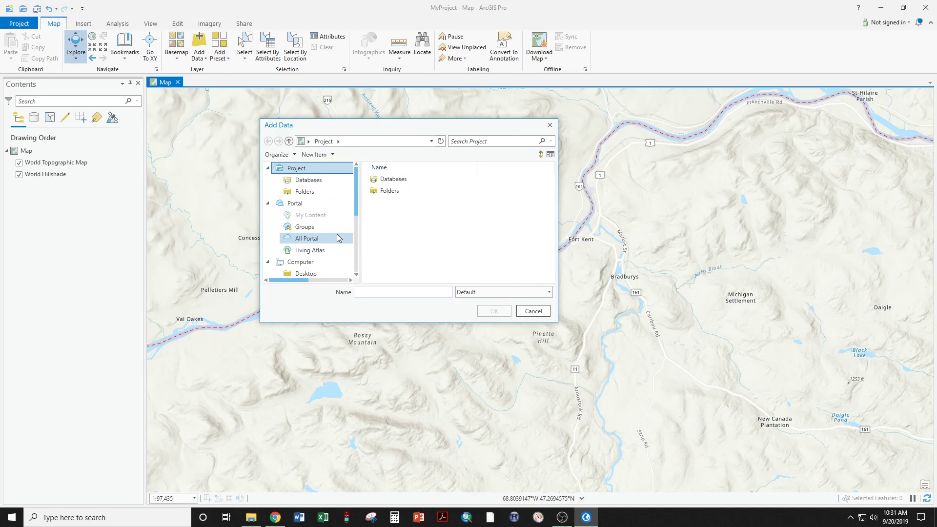
scroll(330, 226, "down", 3)
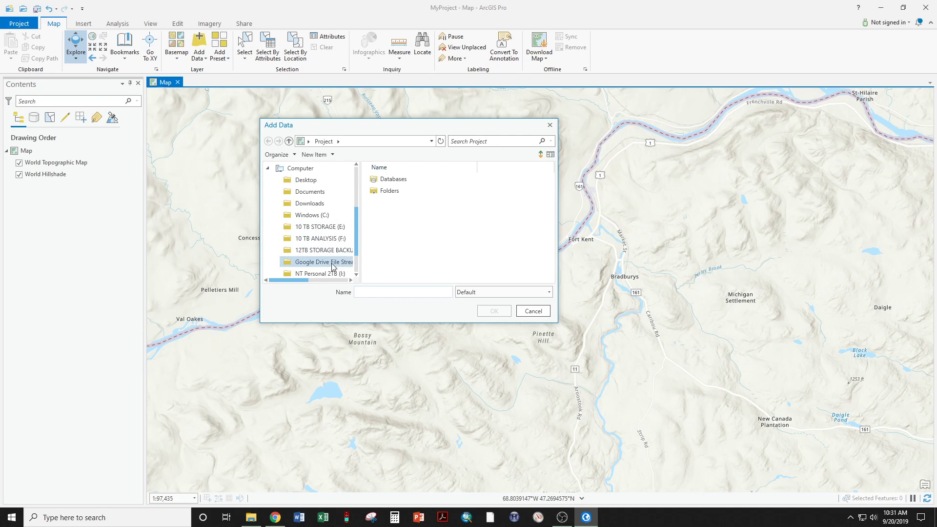
left_click(313, 217)
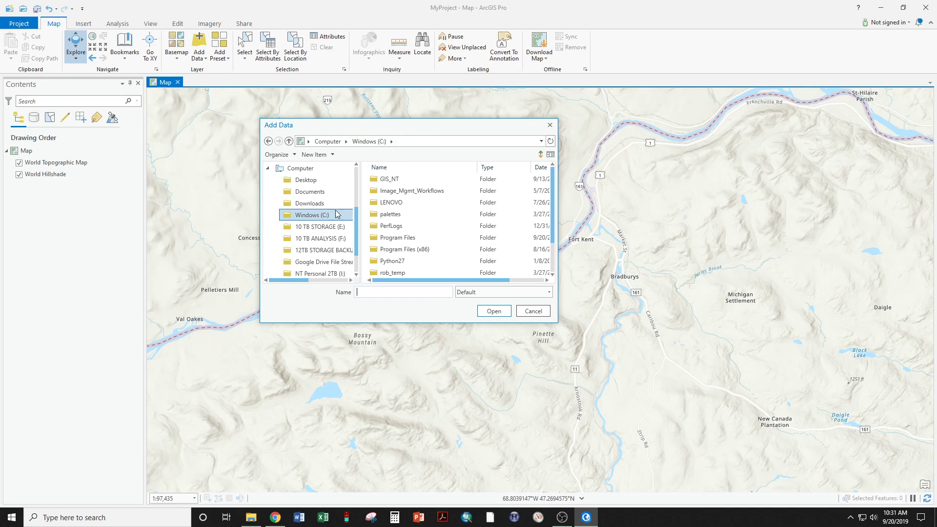
double_click(408, 179)
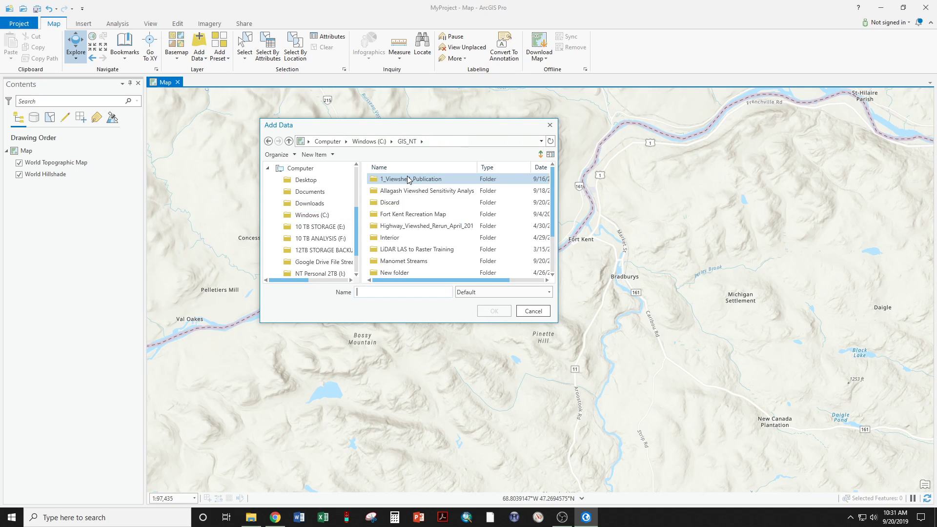
double_click(419, 202)
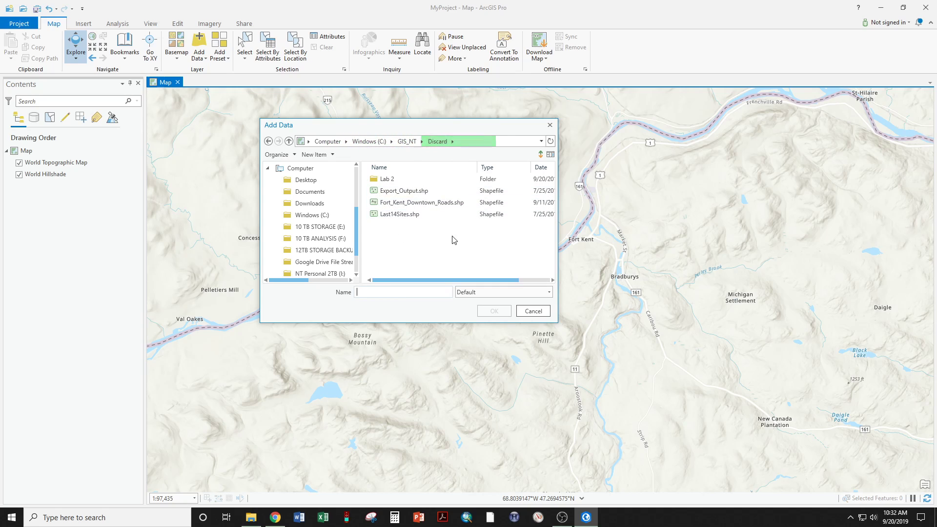
double_click(397, 176)
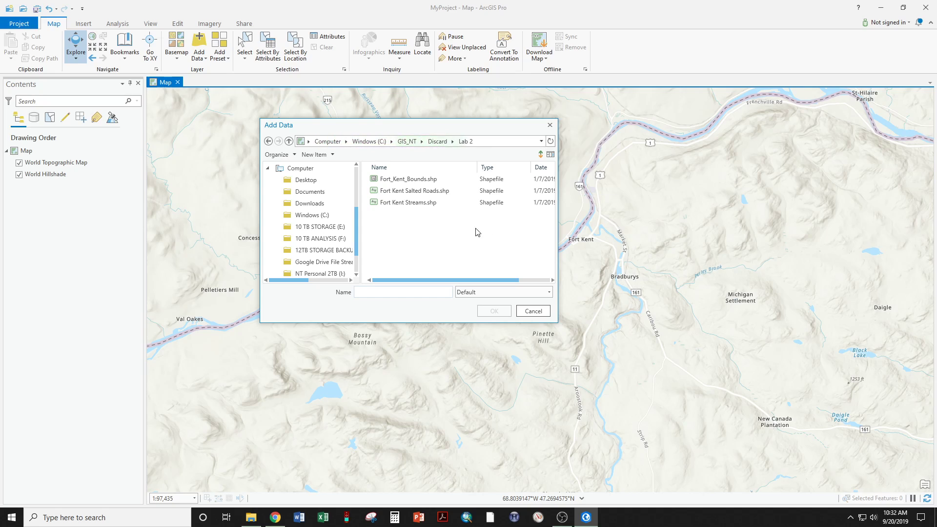
left_click_drag(414, 210, 431, 183)
left_click(499, 311)
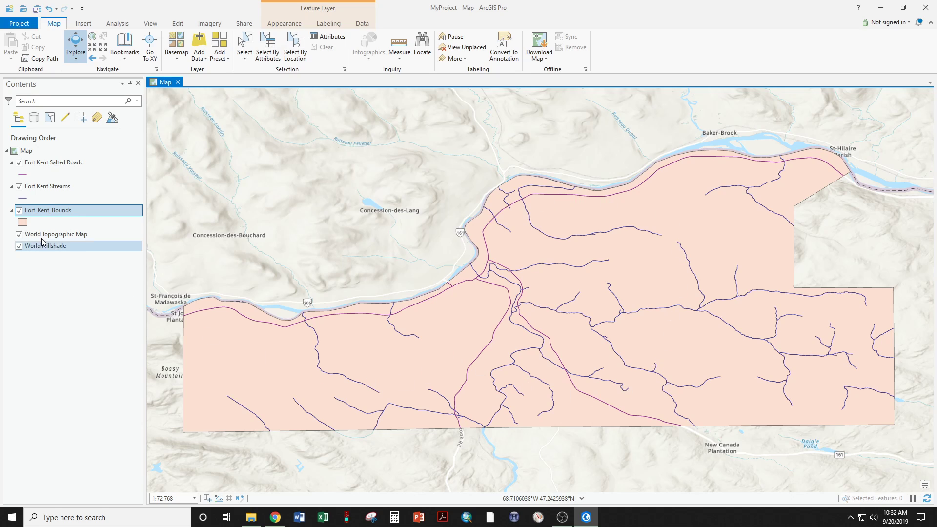
Set the map's coordinate system to NAD 1983 UTM Zone 19N in Map Properties
right_click(27, 152)
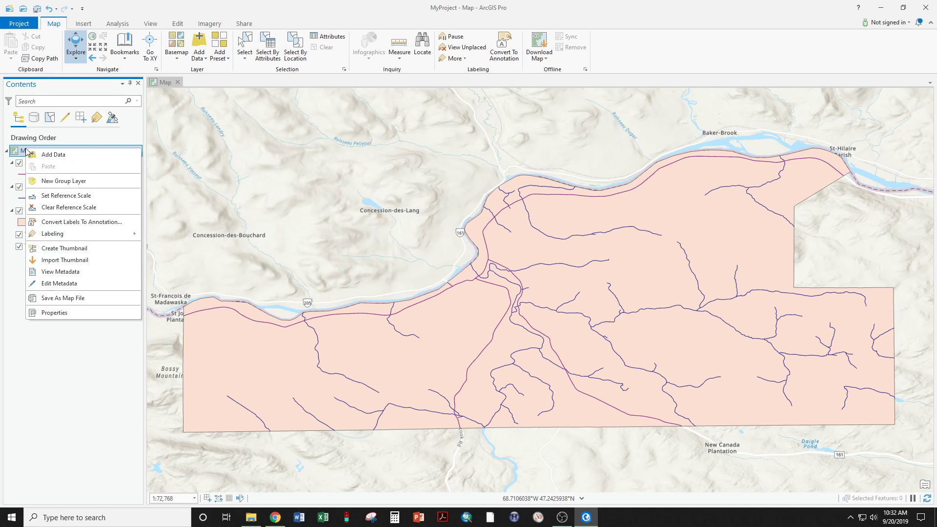
left_click(67, 314)
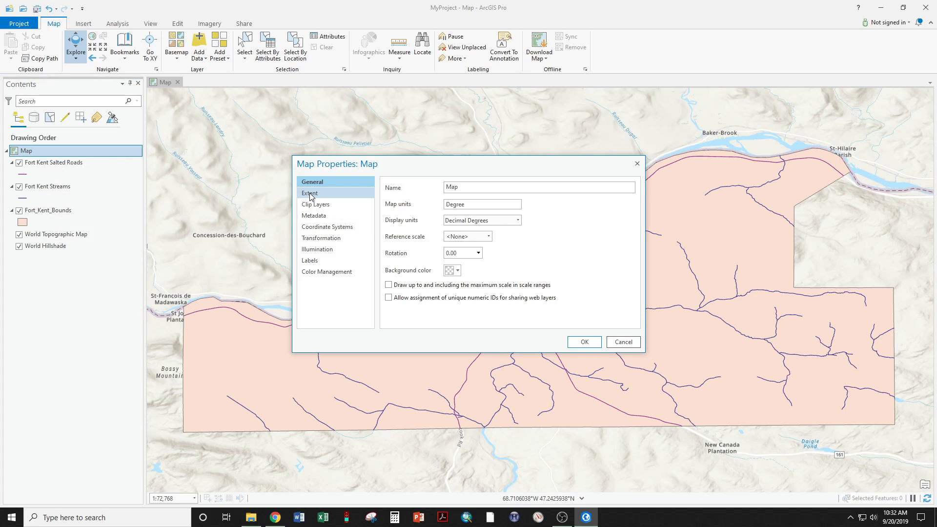
left_click(334, 228)
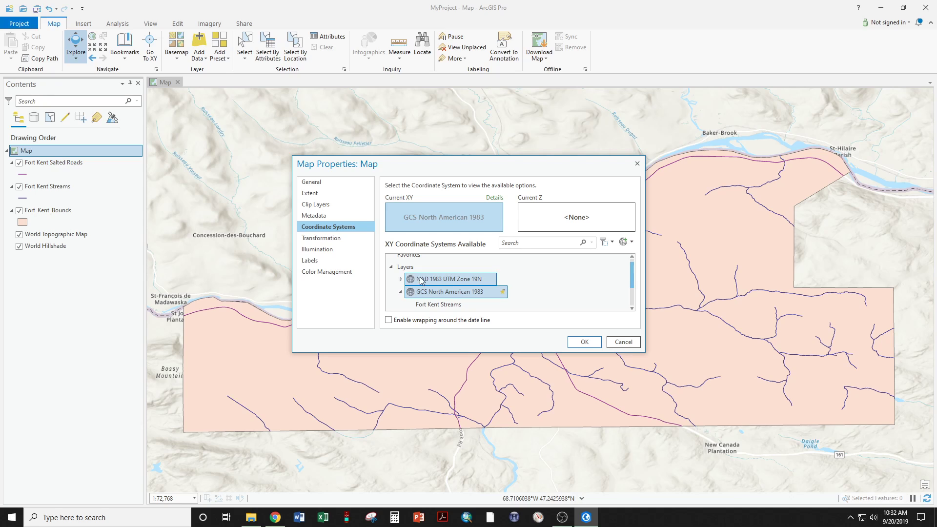
left_click(451, 283)
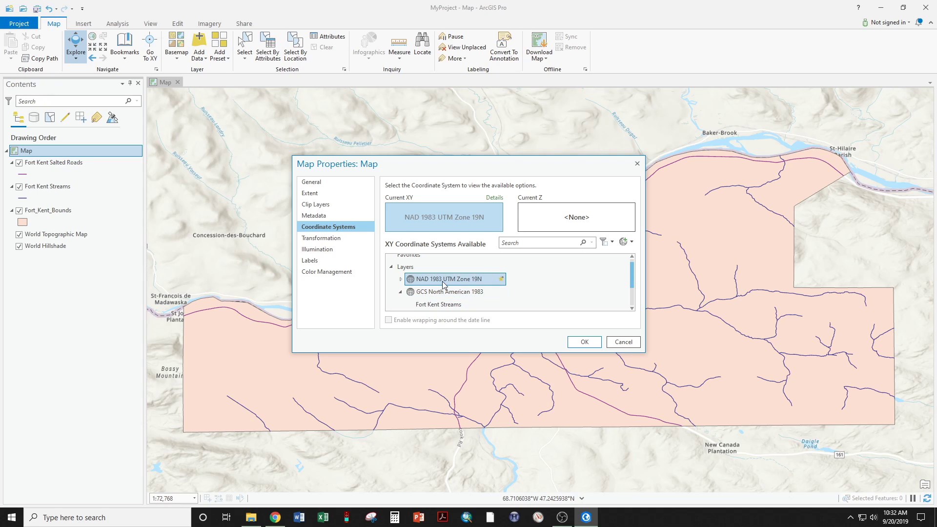
left_click(572, 341)
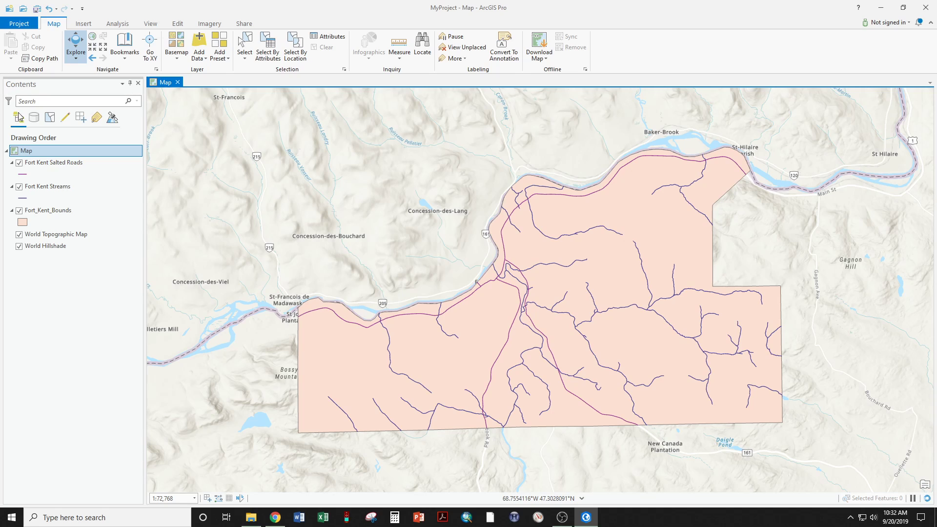
Confirm the UTM Zone 19N projection, then hide the World Topographic Map and World Hillshade basemaps
right_click(34, 150)
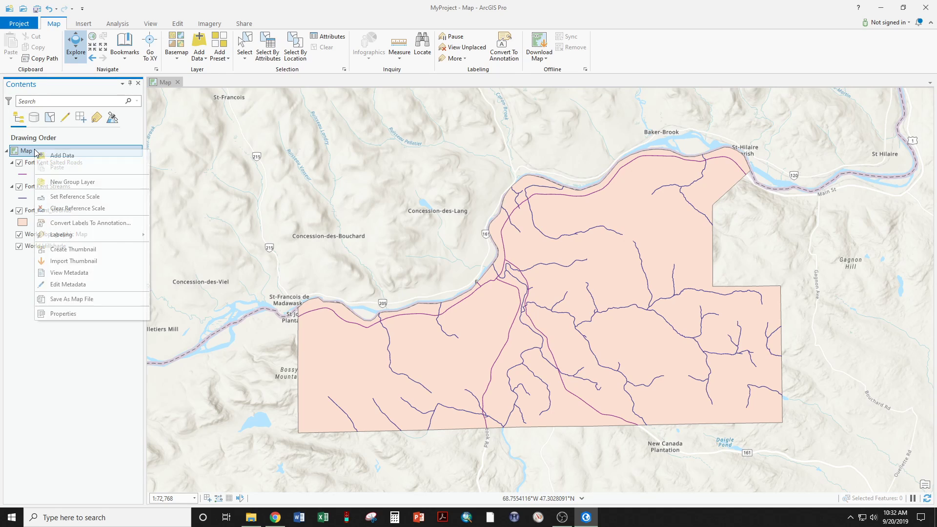
left_click(76, 313)
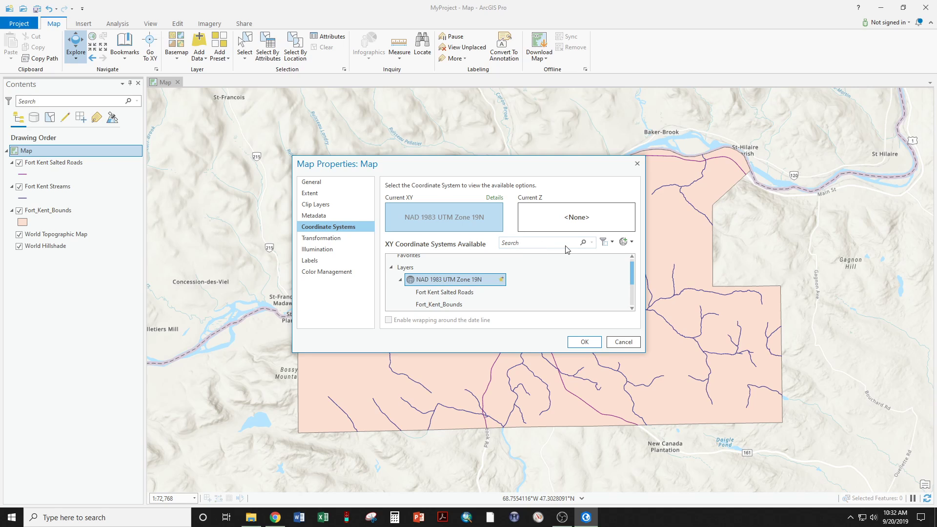
left_click(590, 343)
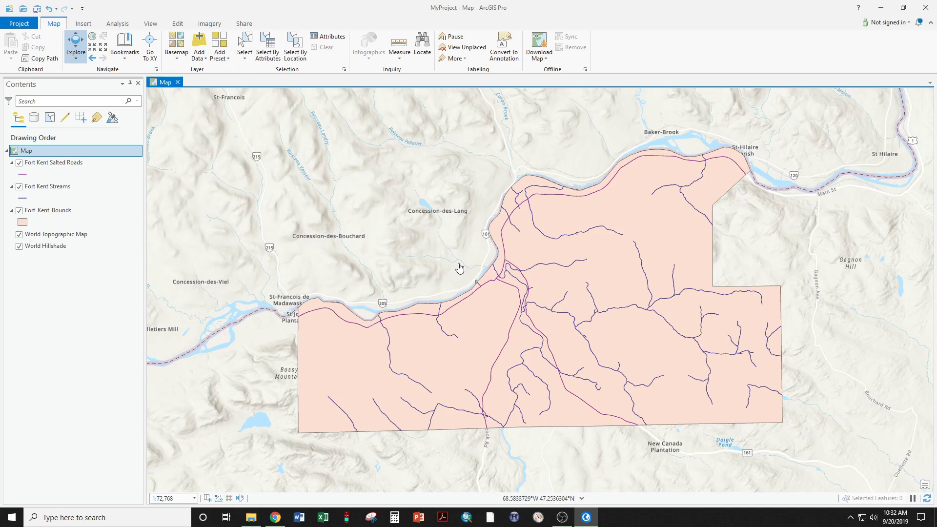
left_click(19, 236)
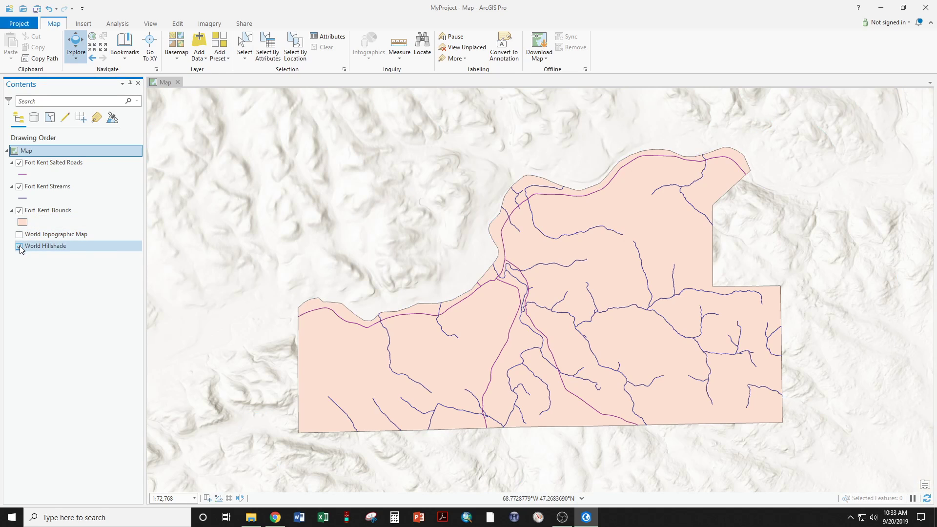
left_click(19, 246)
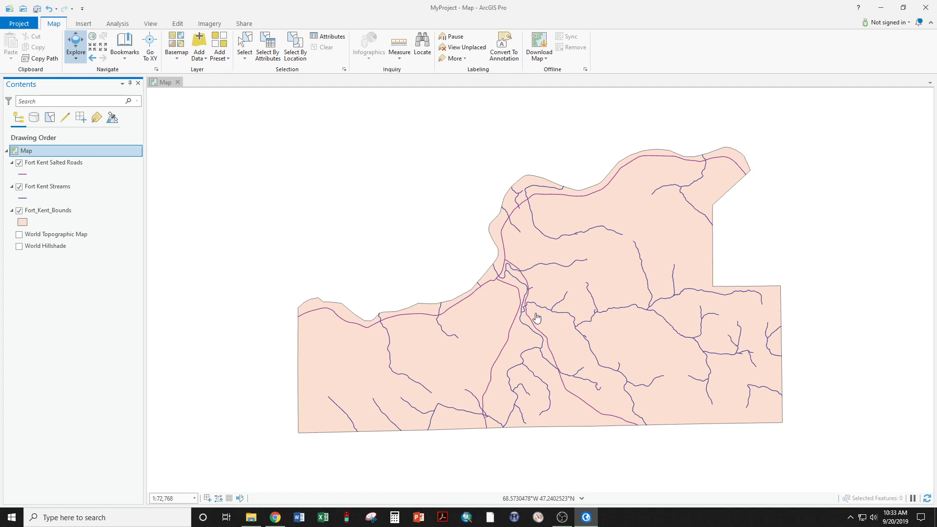
Style Fort Kent Salted Roads with the Ramp line symbol after trying Highway and Major Road
left_click(23, 175)
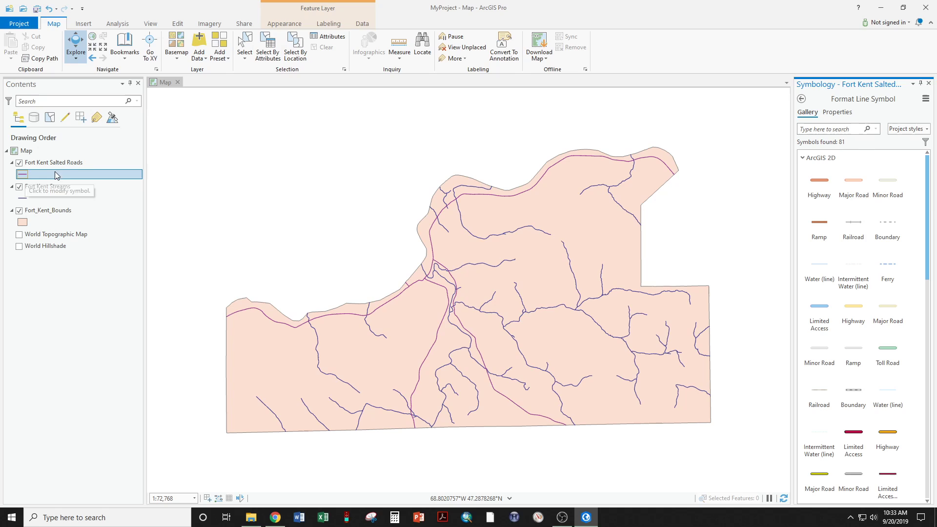
left_click(835, 209)
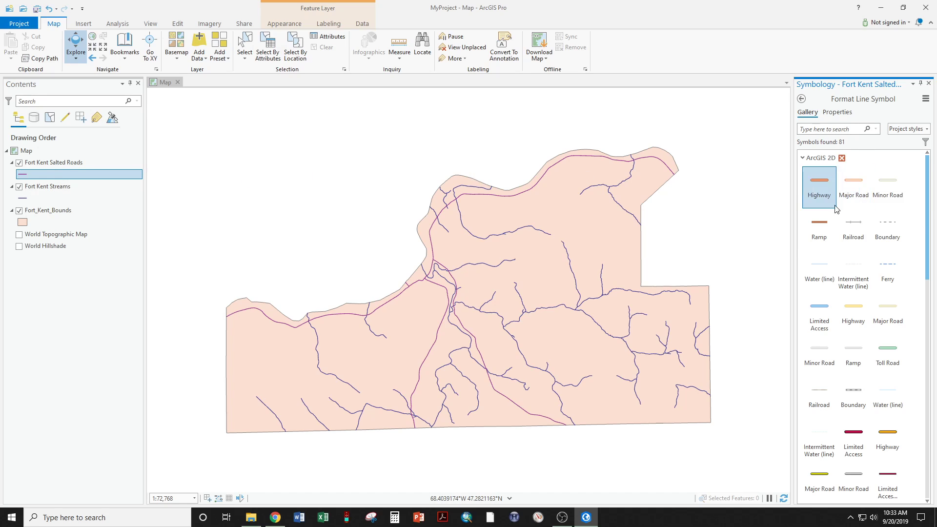
left_click(813, 181)
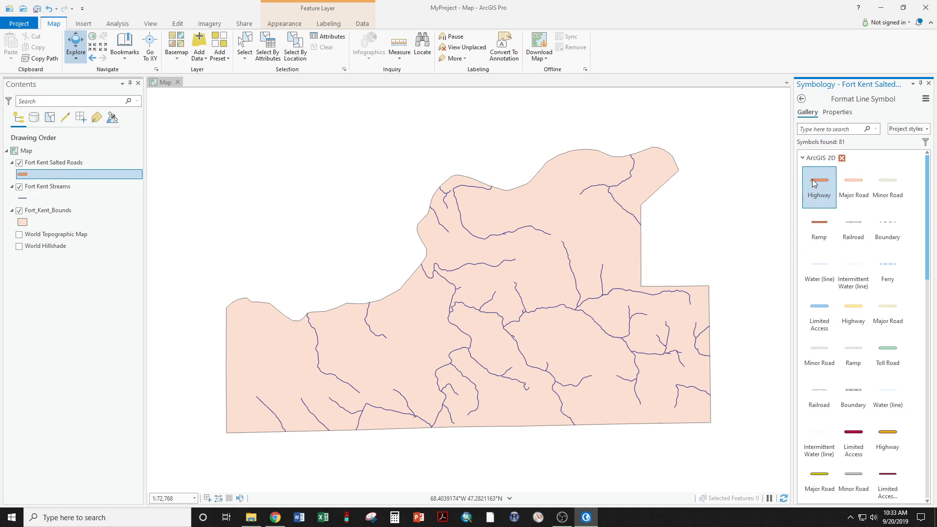
left_click(819, 224)
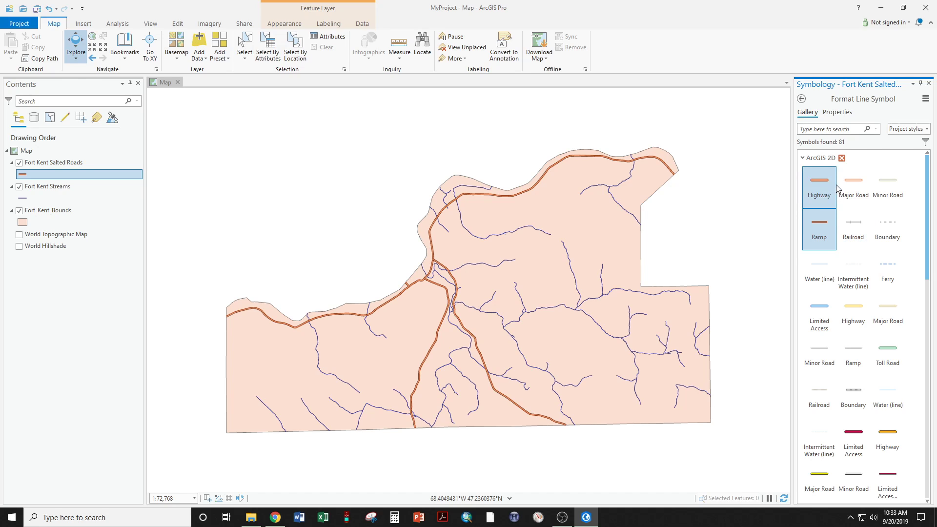
left_click(854, 185)
scroll(473, 314, "up", 5)
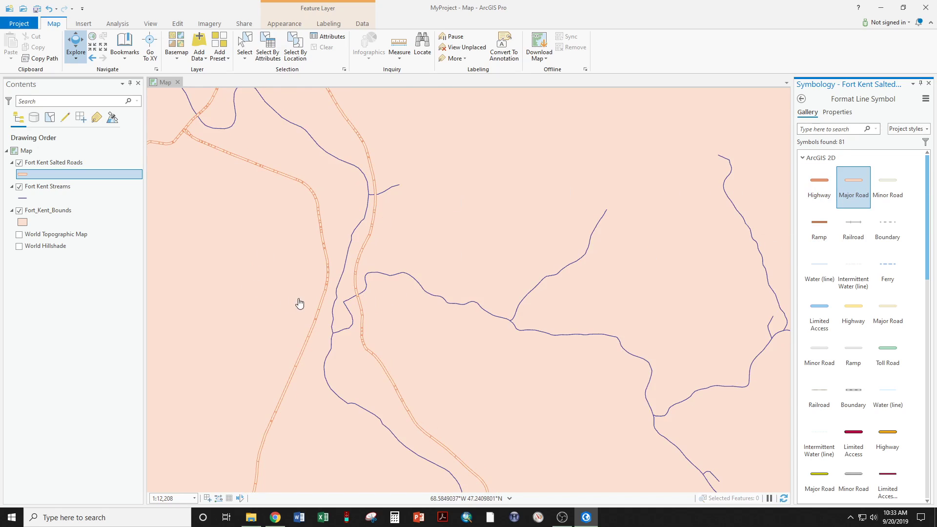
scroll(371, 338, "up", 9)
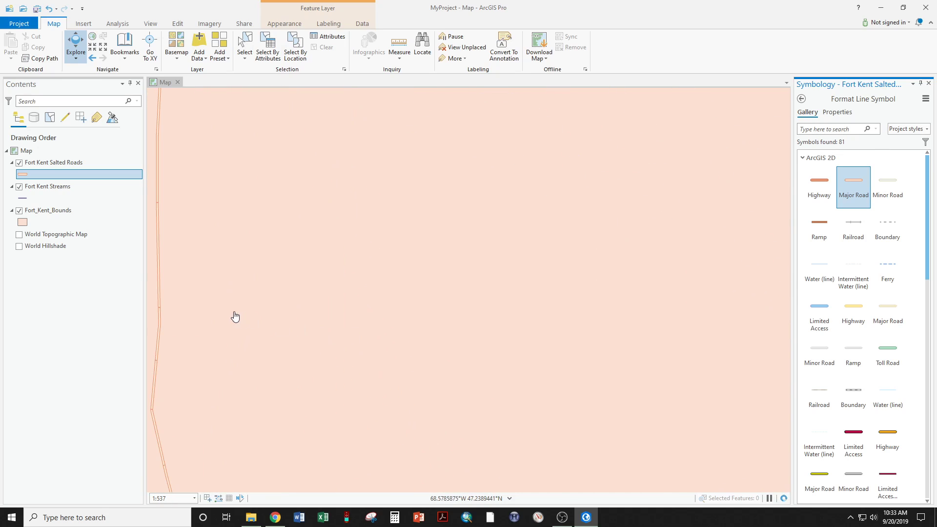
left_click_drag(234, 318, 460, 314)
scroll(368, 317, "down", 9)
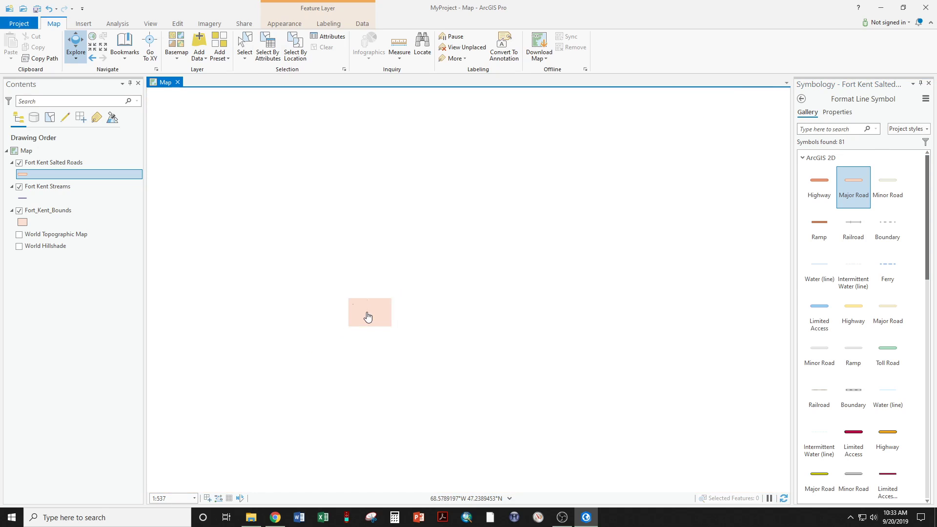
left_click(805, 227)
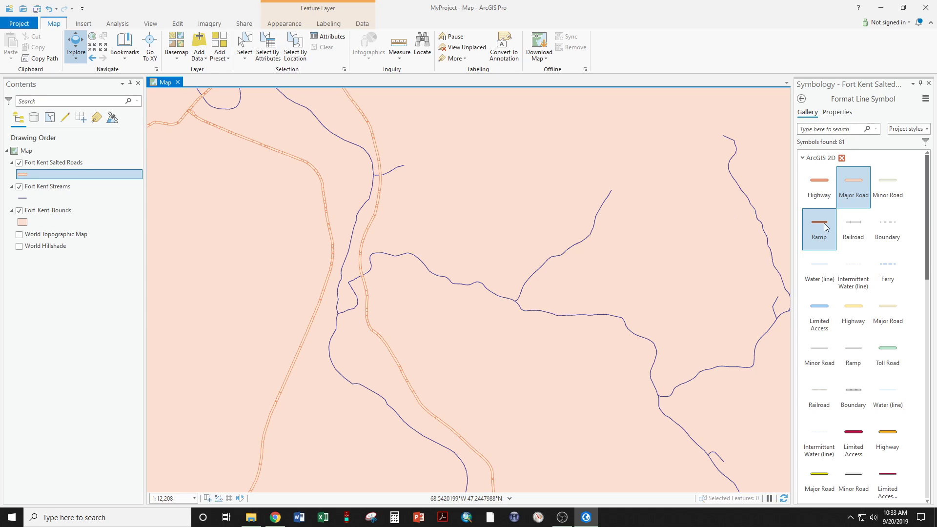
left_click_drag(292, 226, 422, 360)
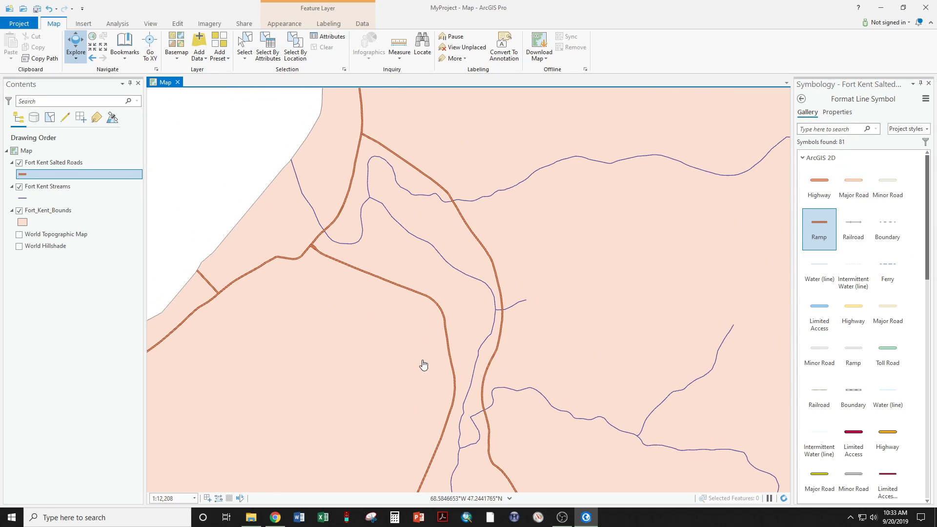
Give Fort Kent Streams the Water (line) symbol and close the Symbology pane
left_click(22, 198)
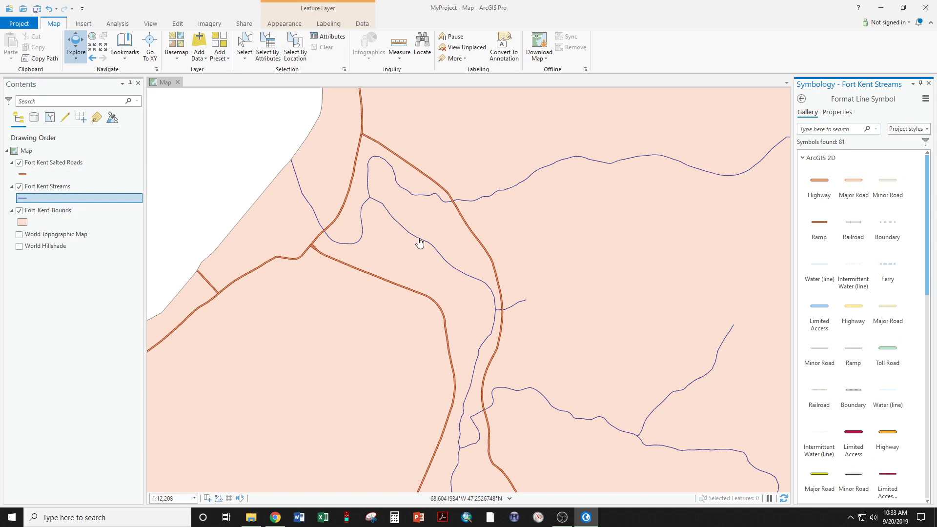
scroll(848, 291, "down", 2)
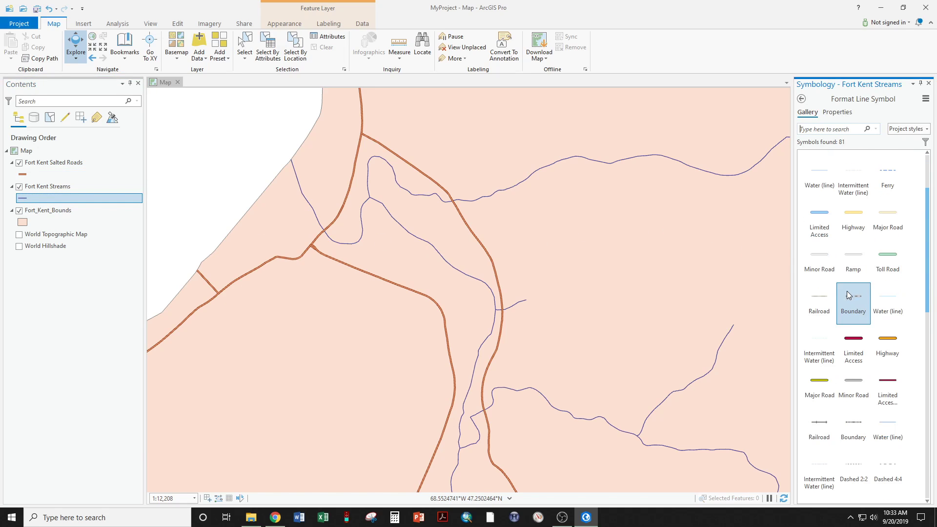
scroll(882, 369, "down", 2)
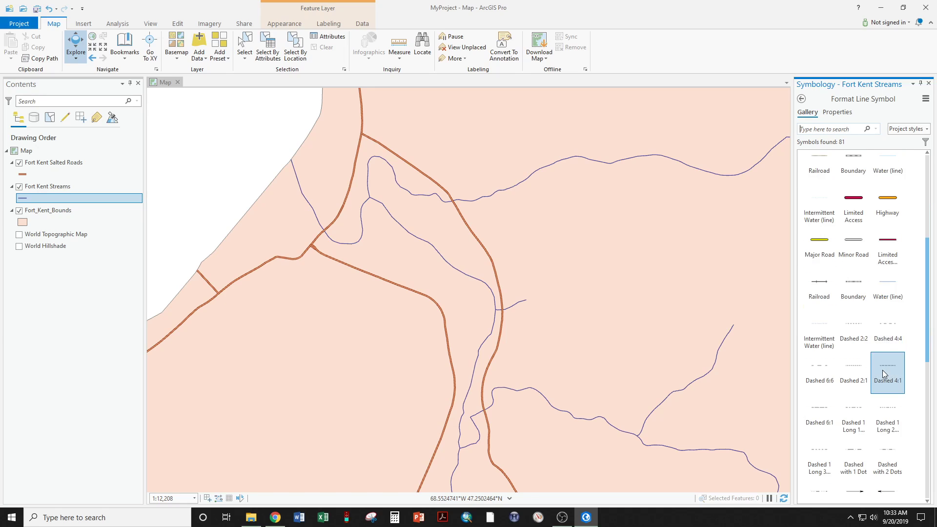
left_click(885, 277)
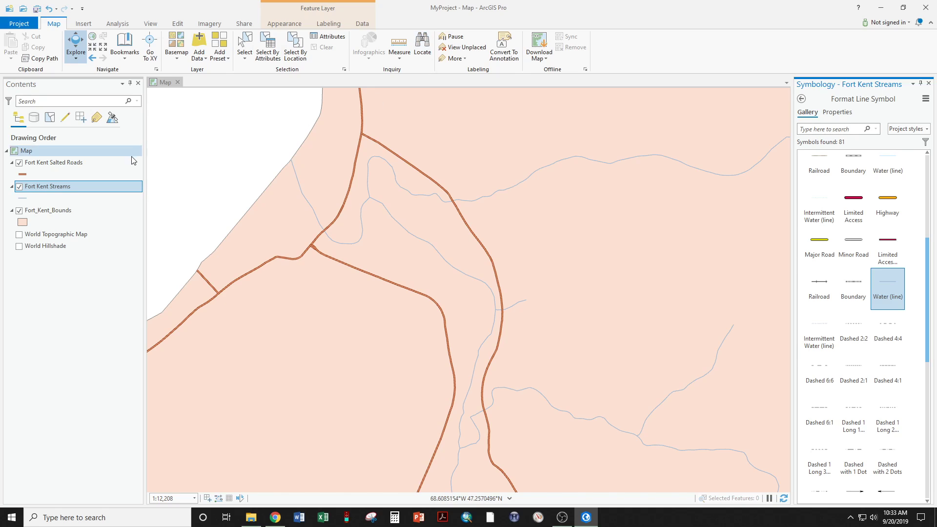
left_click(928, 84)
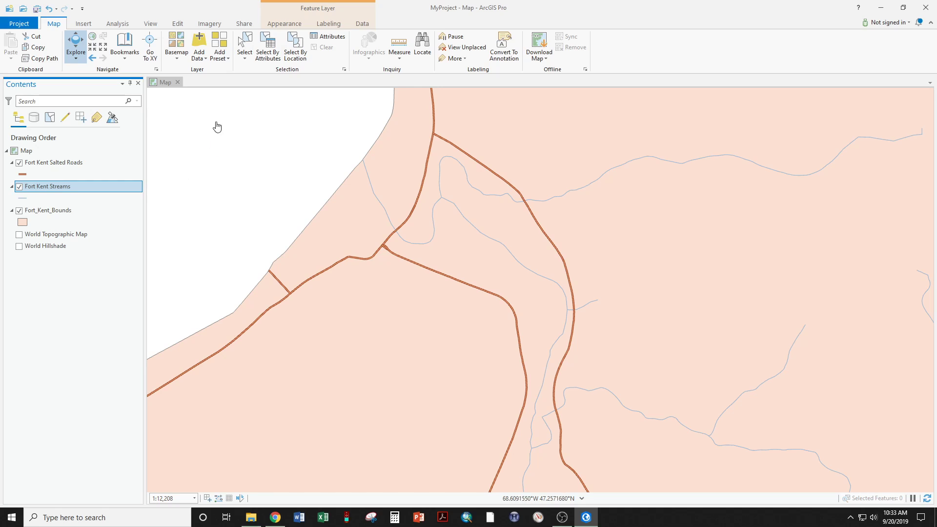
Bring up the Buffer tool from the Analysis tab's Geoprocessing favorites
left_click(118, 23)
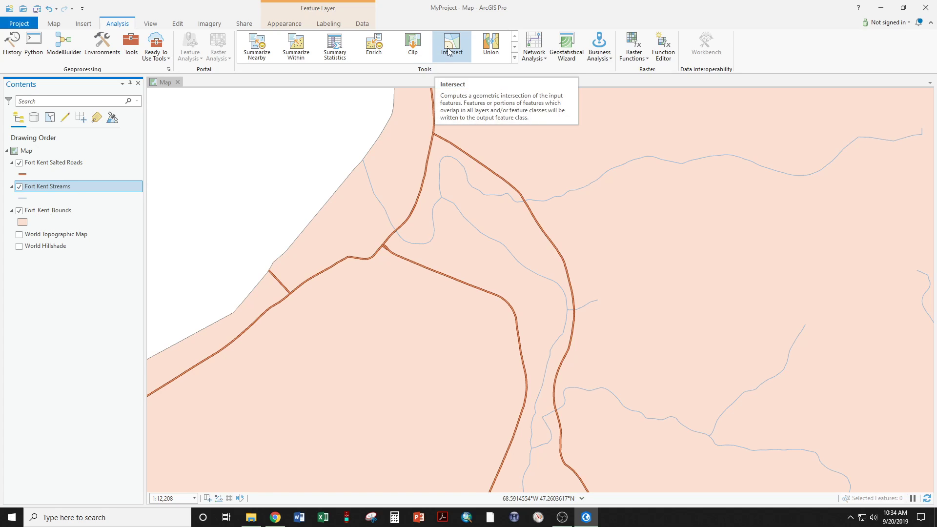
left_click(132, 46)
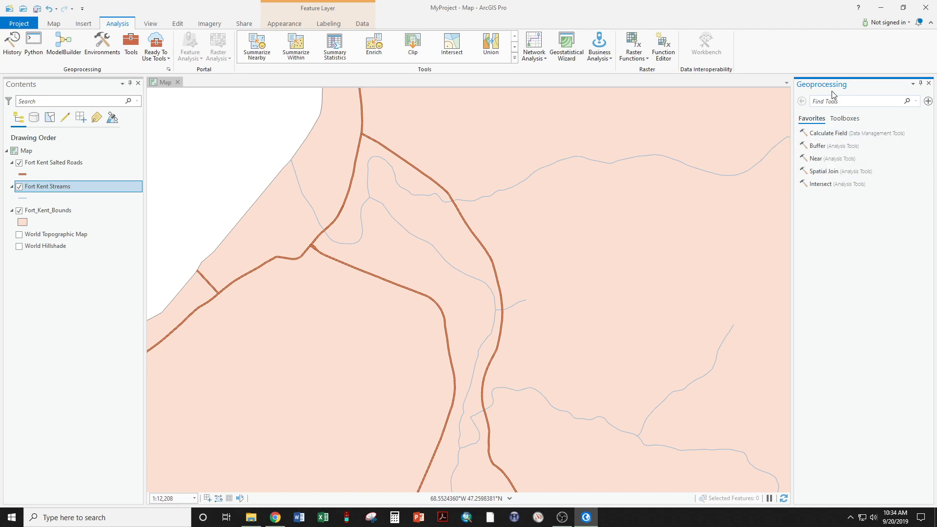
left_click(816, 146)
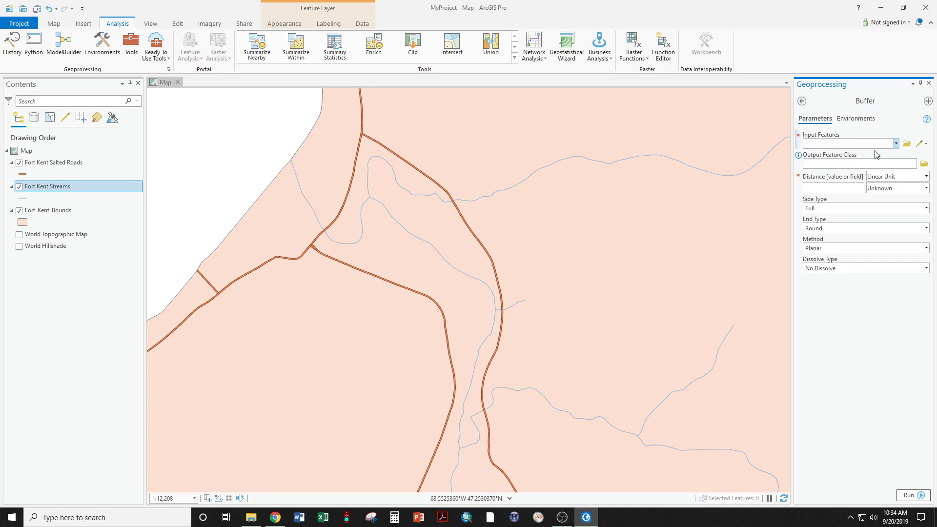
Set Buffer input to Fort Kent Salted Roads, distance 75 Feet, Dissolve Type No Dissolve
left_click(896, 144)
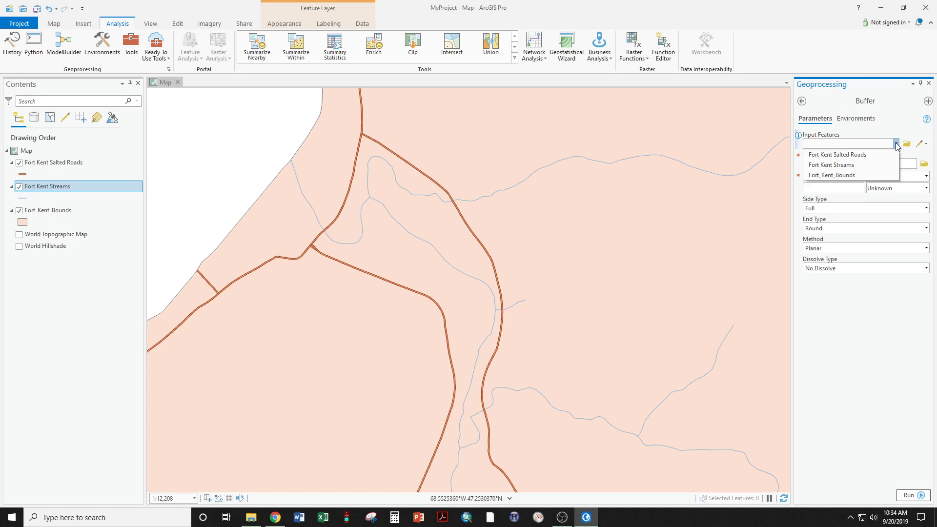
left_click(871, 154)
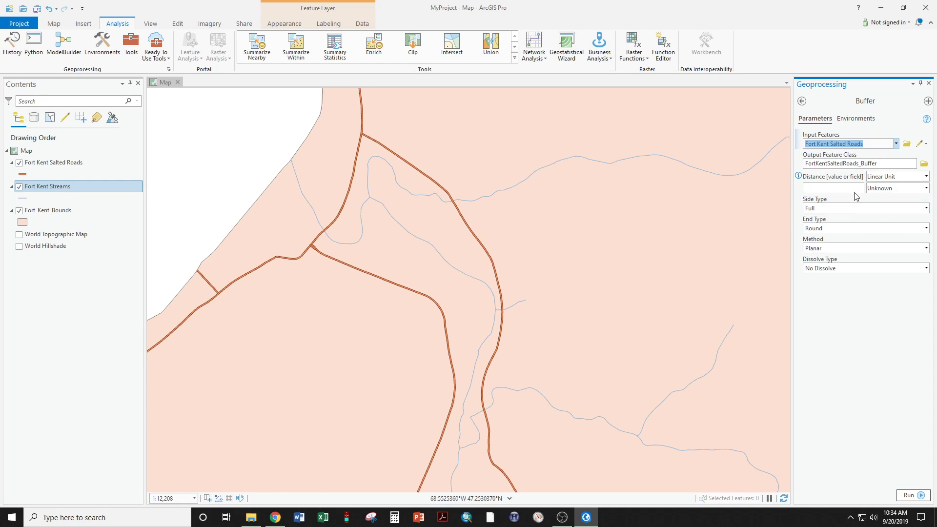
left_click(854, 190)
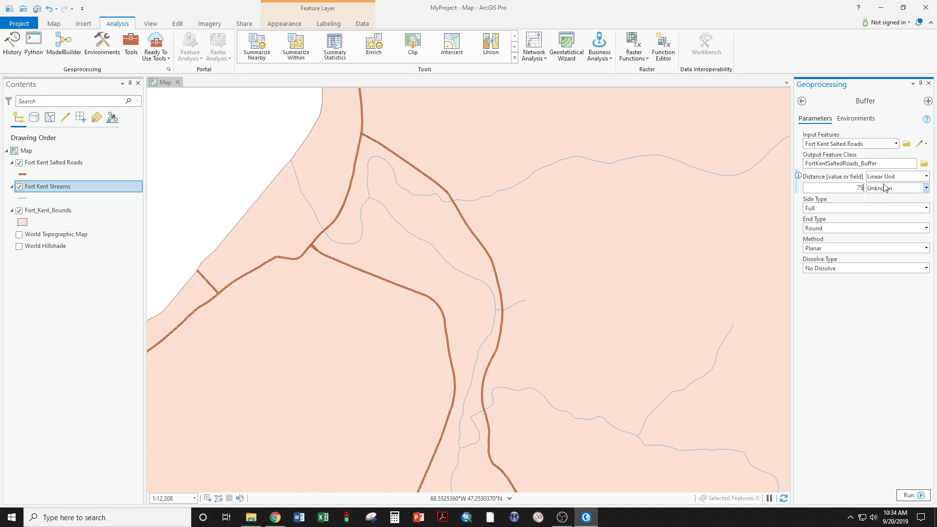
left_click(925, 189)
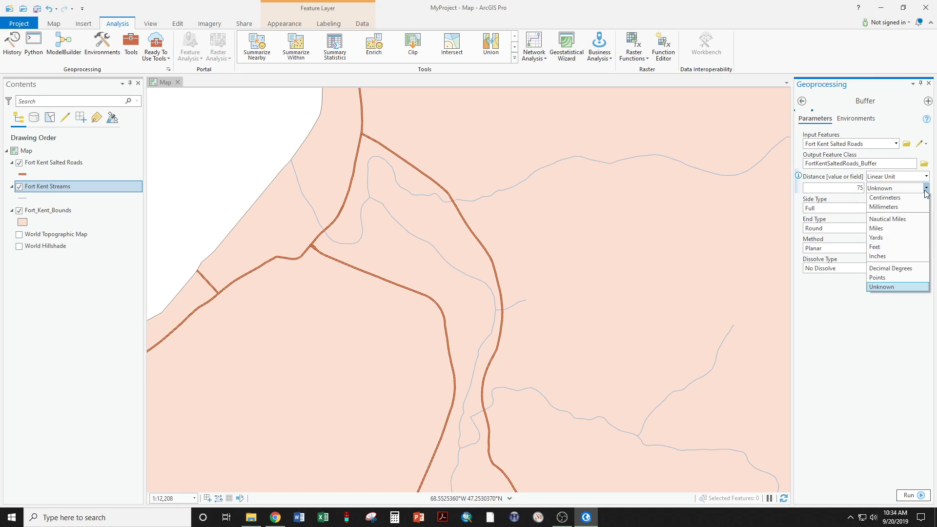
left_click(879, 275)
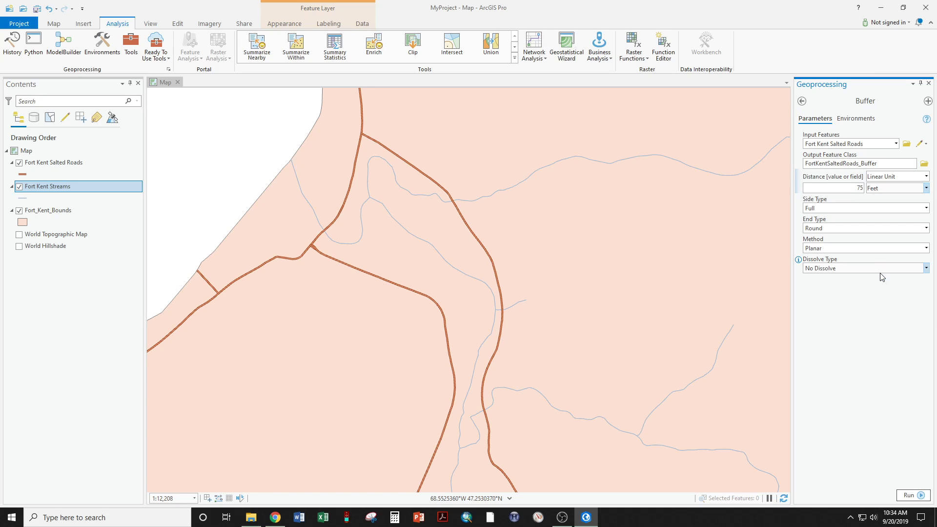
left_click(926, 178)
left_click(893, 187)
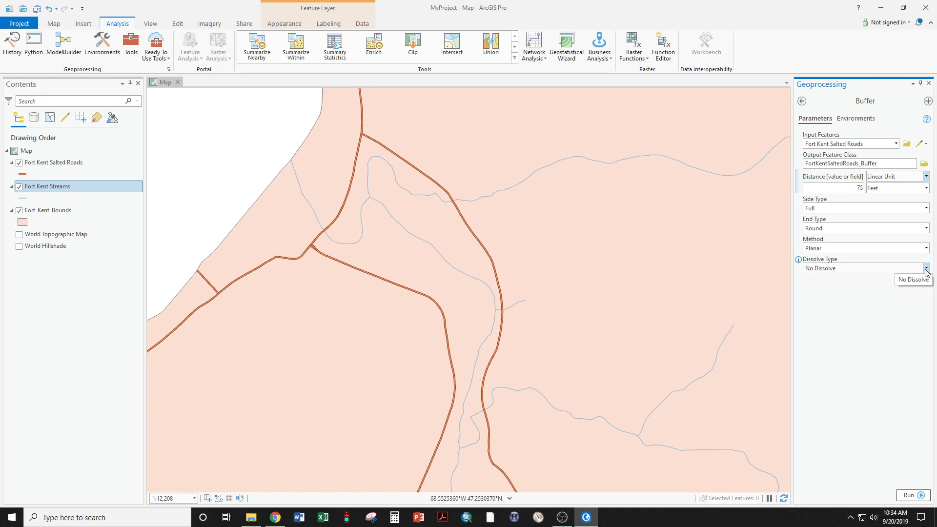
left_click(925, 268)
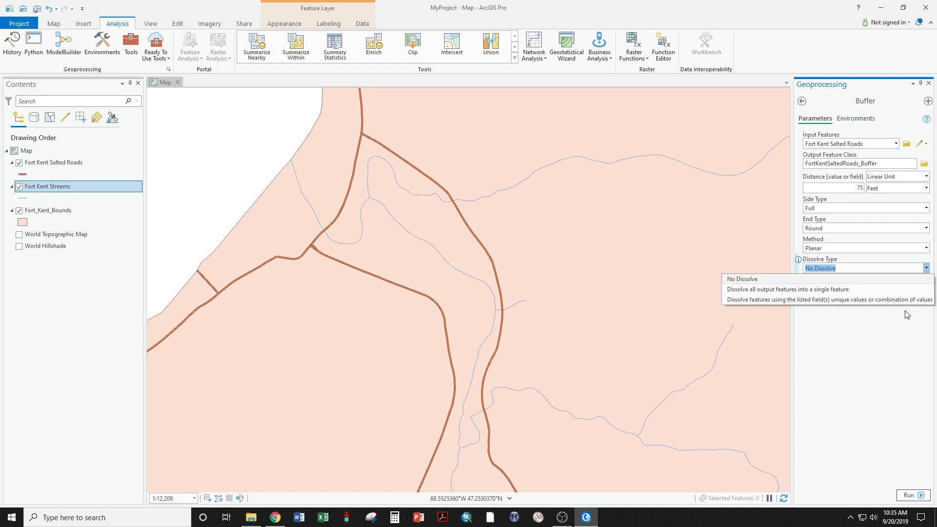
left_click(856, 279)
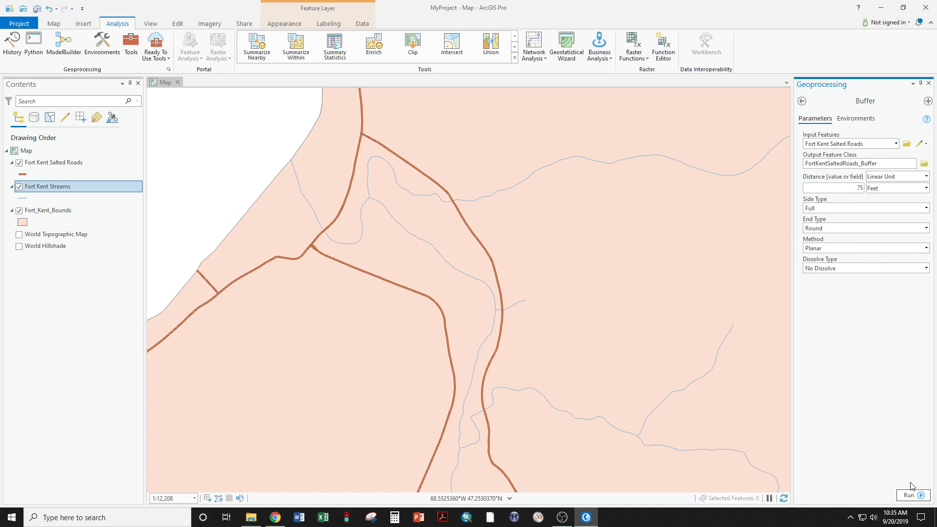
Run the 75-foot road buffer, then remove FortKentSaltedRoads_Buffer from the map
left_click(908, 494)
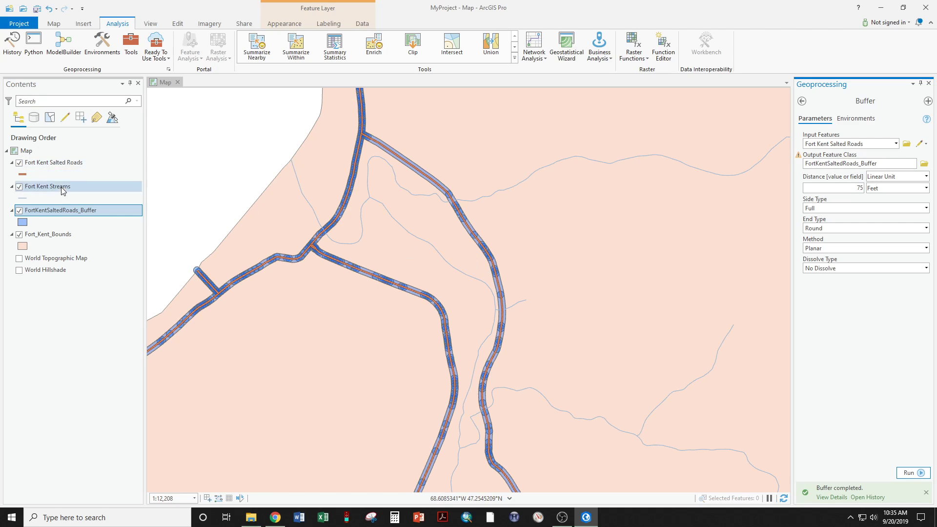
right_click(73, 212)
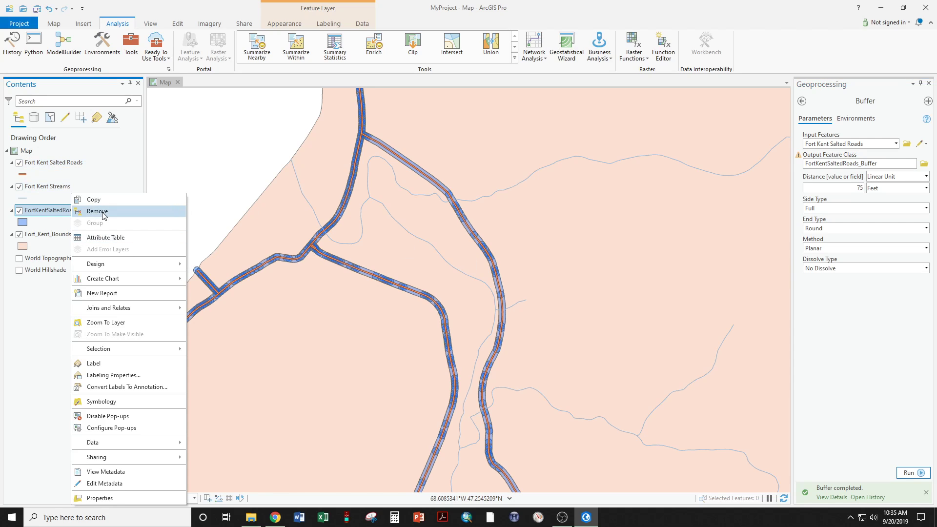
left_click(88, 211)
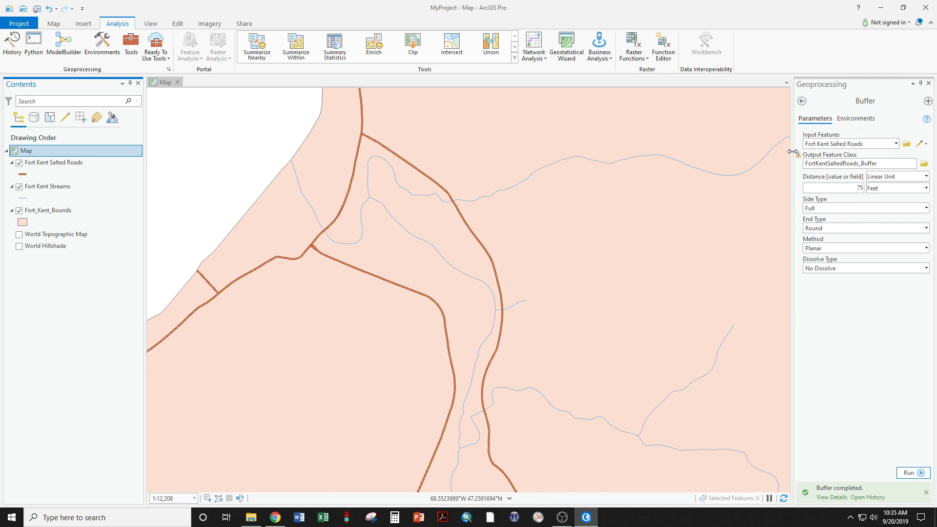
Run the 75 ft road buffer as FortKentSaltedRoads_Buffer1, dissolving all output into one feature
mouse_move(800, 159)
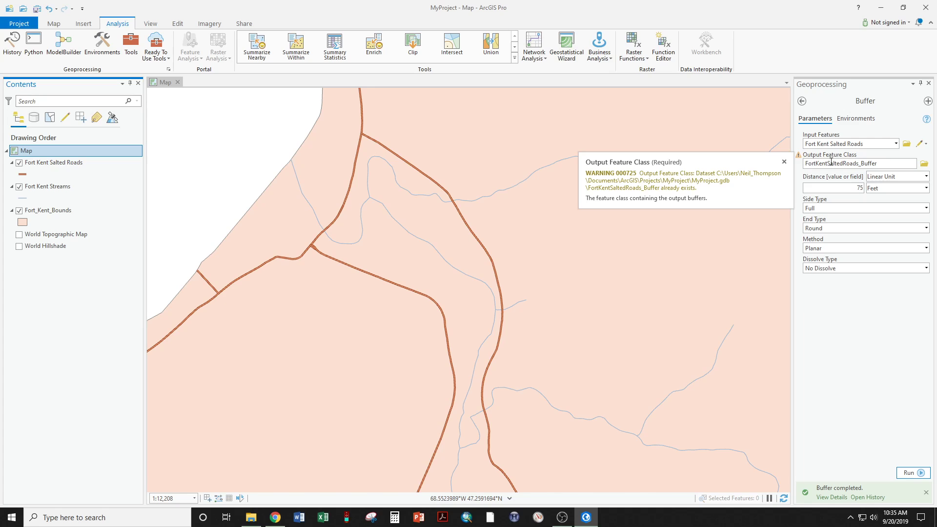
left_click(881, 163)
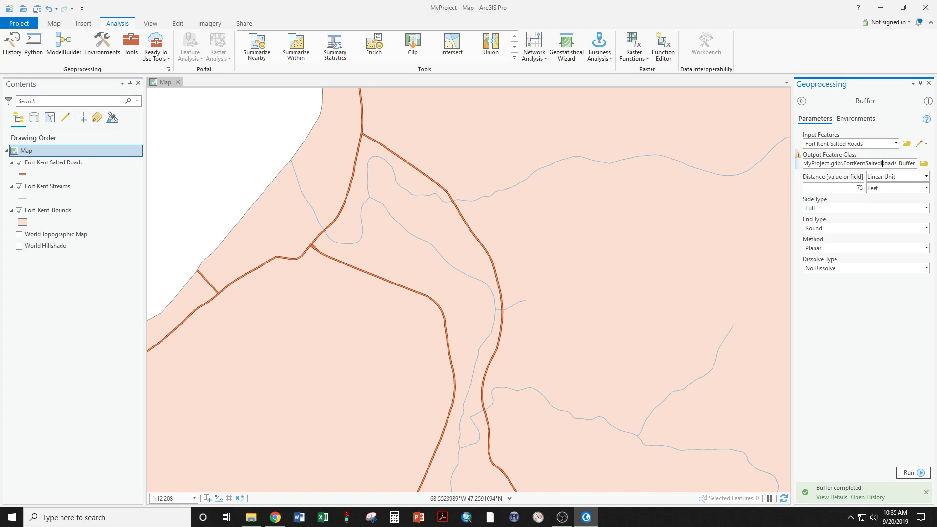
type("1")
left_click(848, 187)
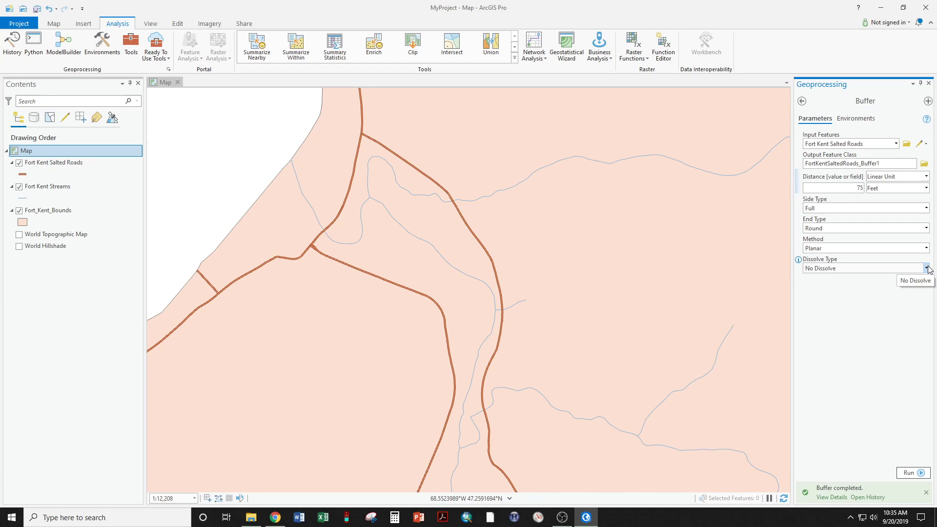
left_click(925, 268)
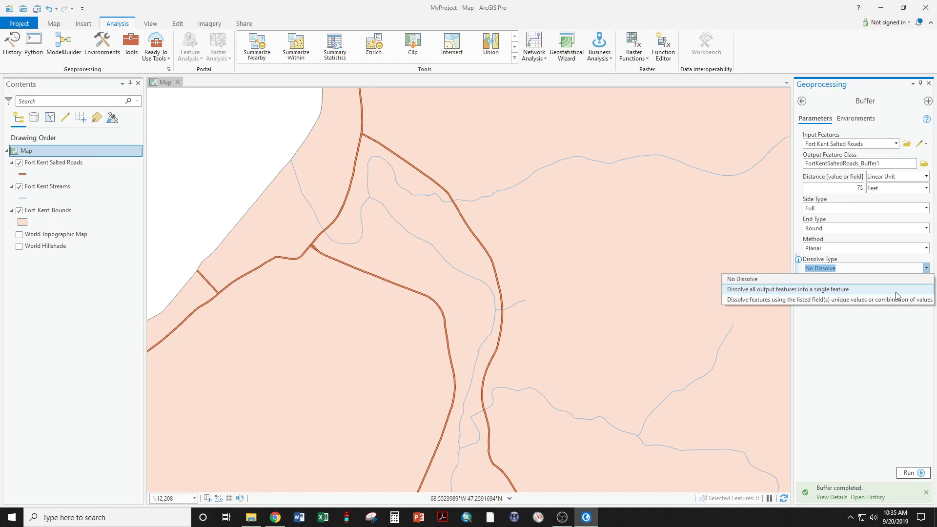
left_click(895, 292)
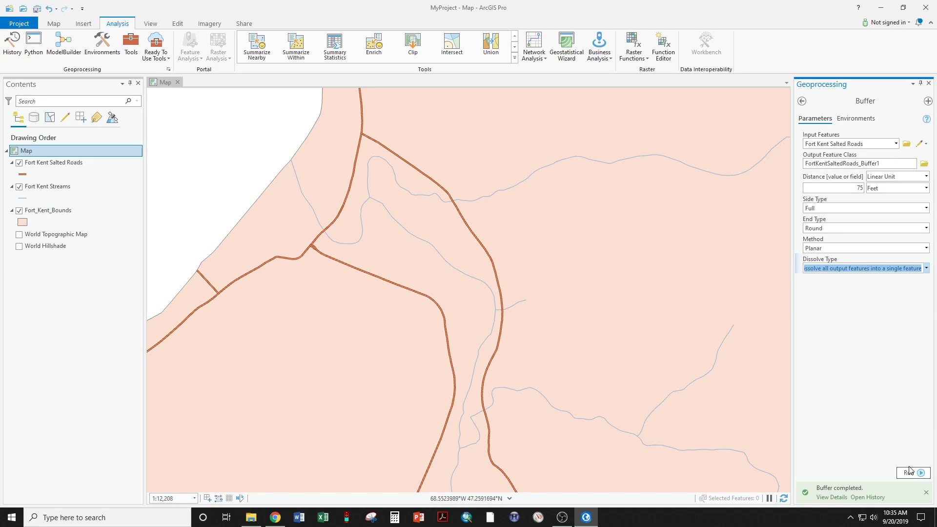
left_click(908, 471)
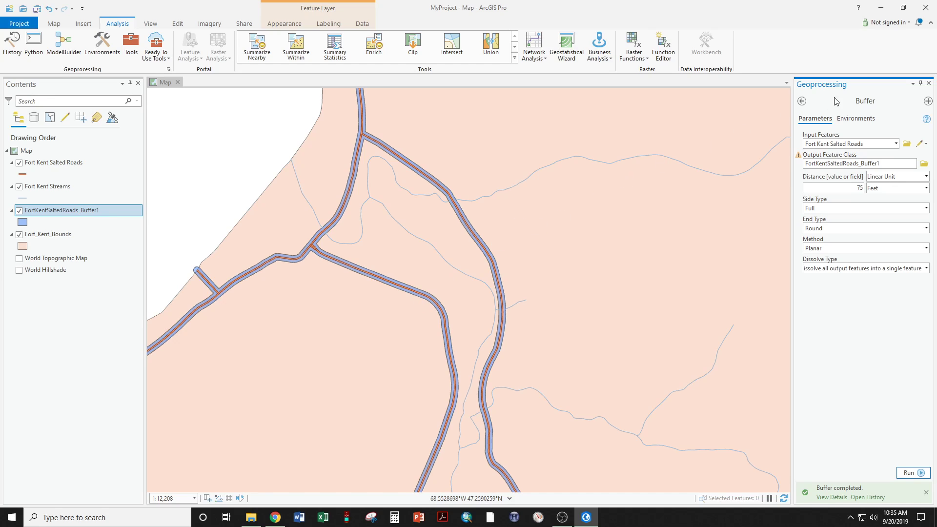
Buffer Fort Kent Streams by 75 ft, dissolved, with the output named FortKenStreams_Buffer1
left_click(898, 144)
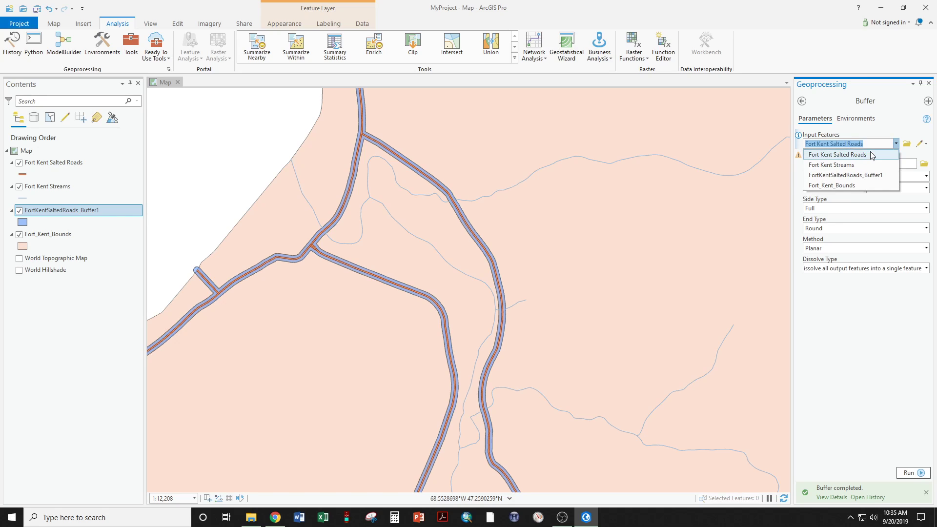
left_click(851, 164)
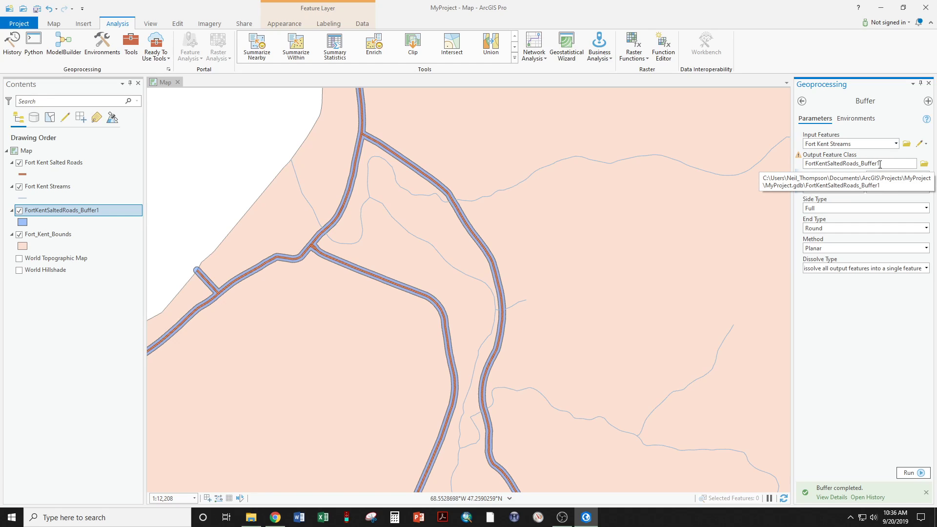
double_click(850, 164)
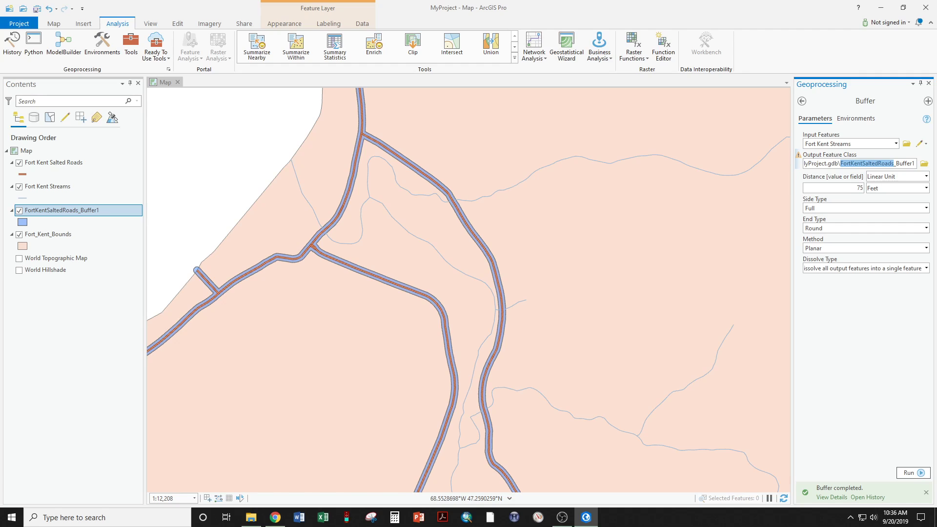
type("FortKenStreams")
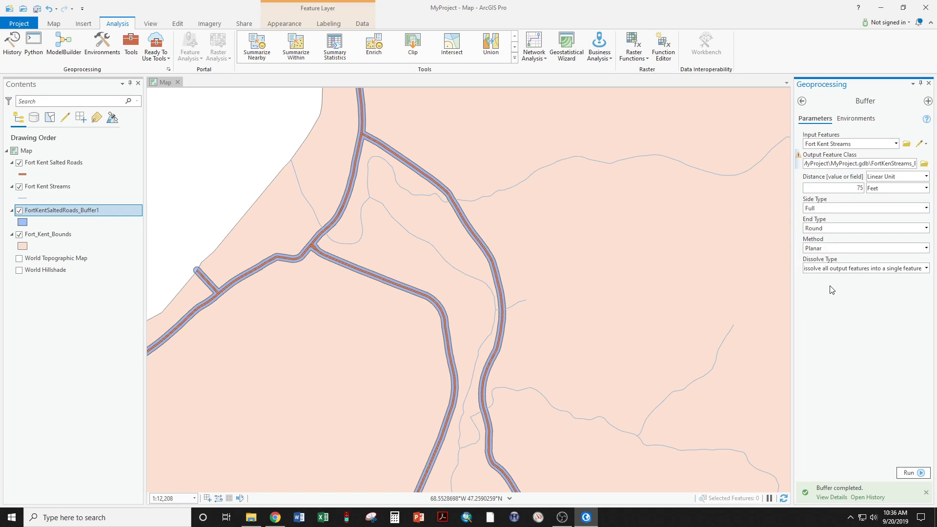
left_click(852, 268)
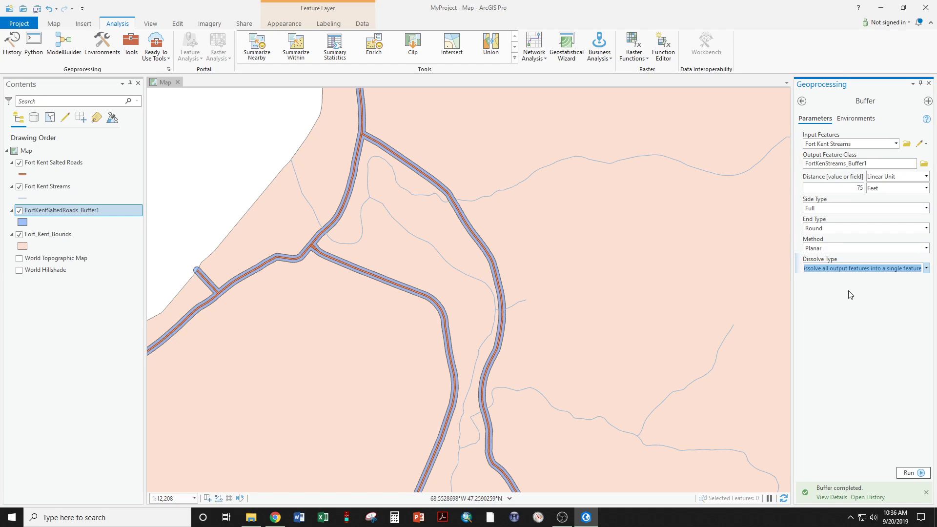
left_click(841, 298)
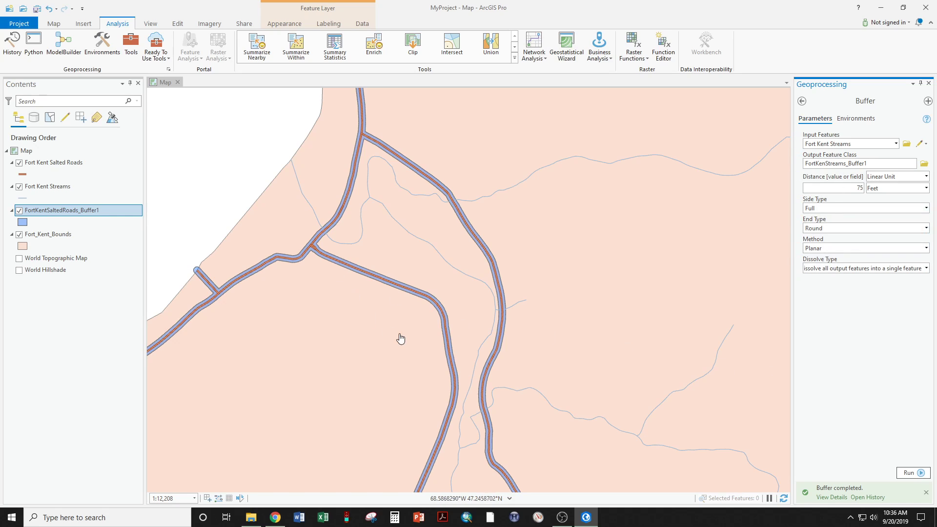
left_click(902, 472)
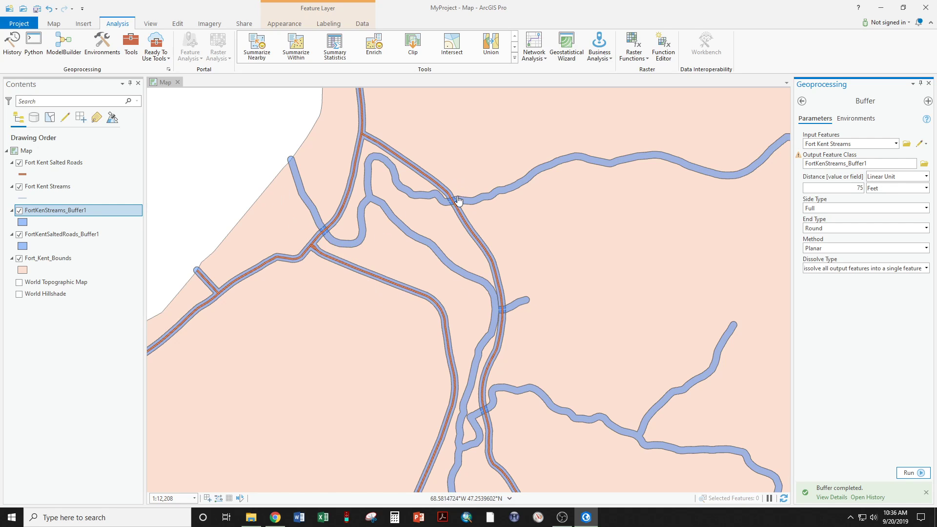
Zoom and pan across the map to examine where the stream and road buffers overlap
scroll(457, 200, "up", 6)
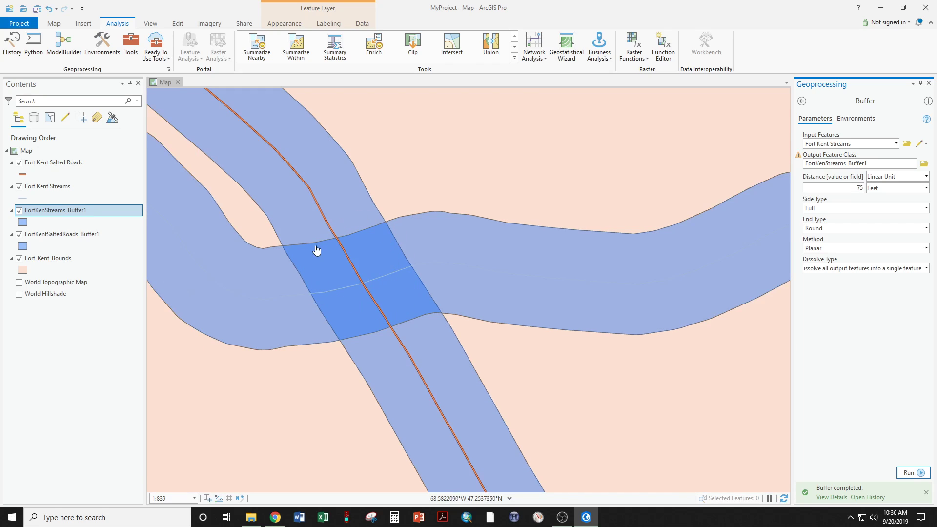
left_click_drag(284, 443, 397, 404)
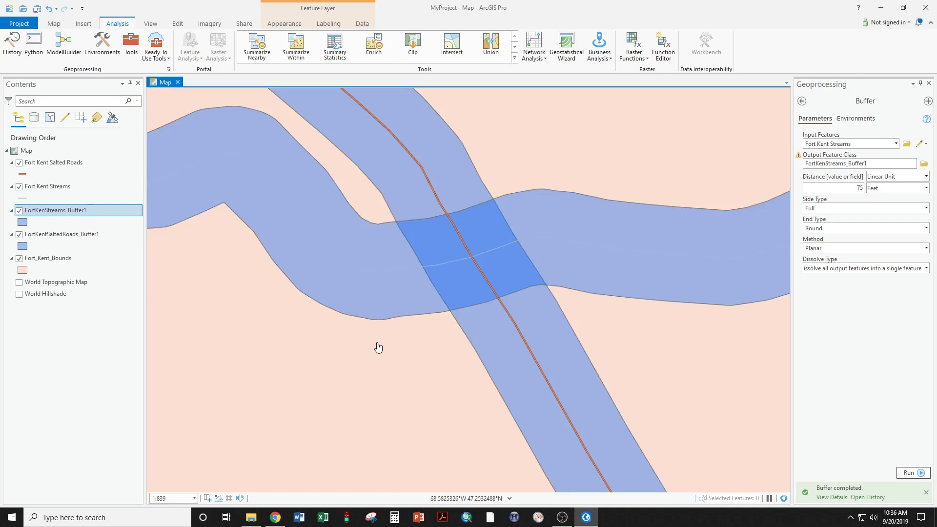
scroll(378, 347, "down", 10)
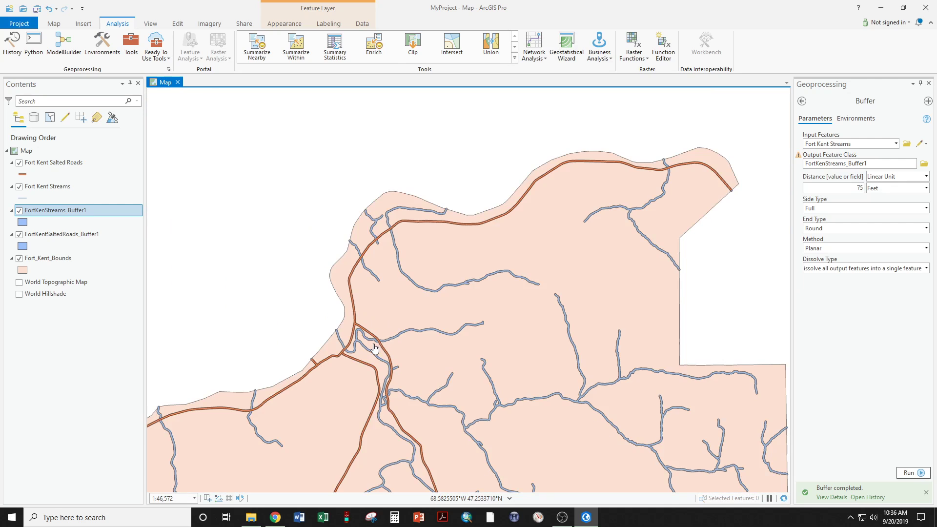
scroll(374, 347, "up", 1)
scroll(438, 323, "up", 1)
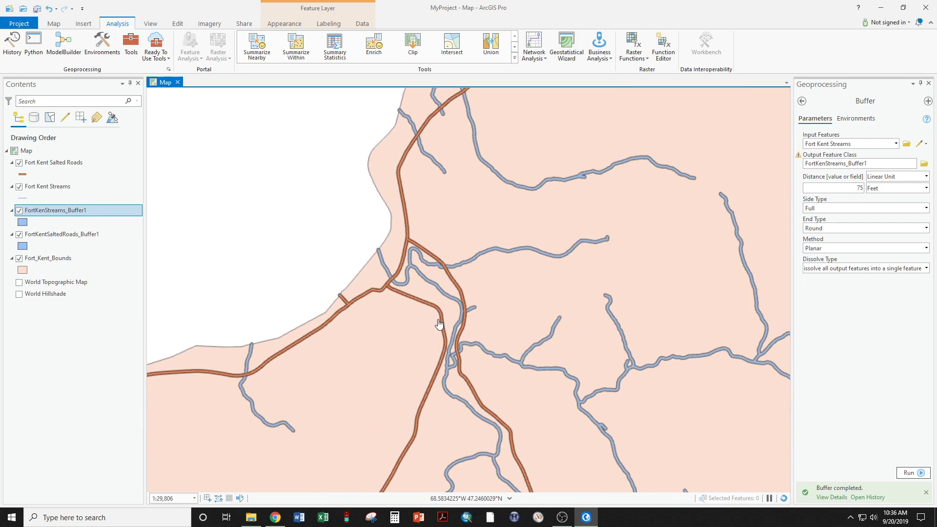
scroll(438, 324, "up", 2)
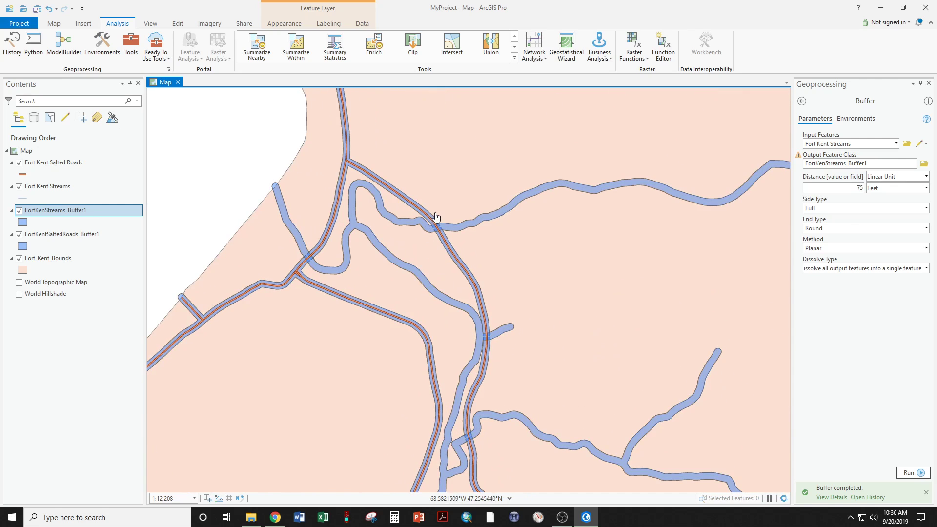
scroll(436, 216, "up", 1)
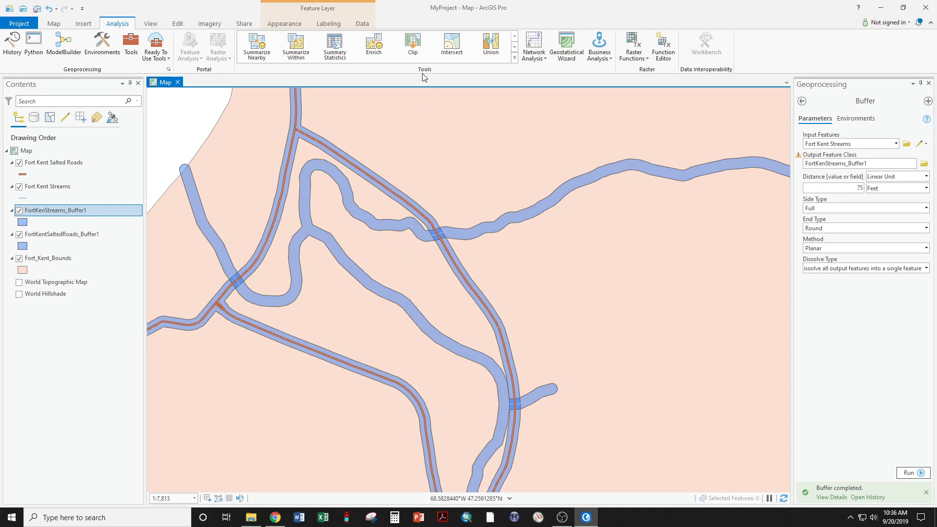
Intersect FortKenStreams_Buffer1 with FortKentSaltedRoads_Buffer1 to produce FortKenStreams_Buffer1_Inter
left_click(443, 47)
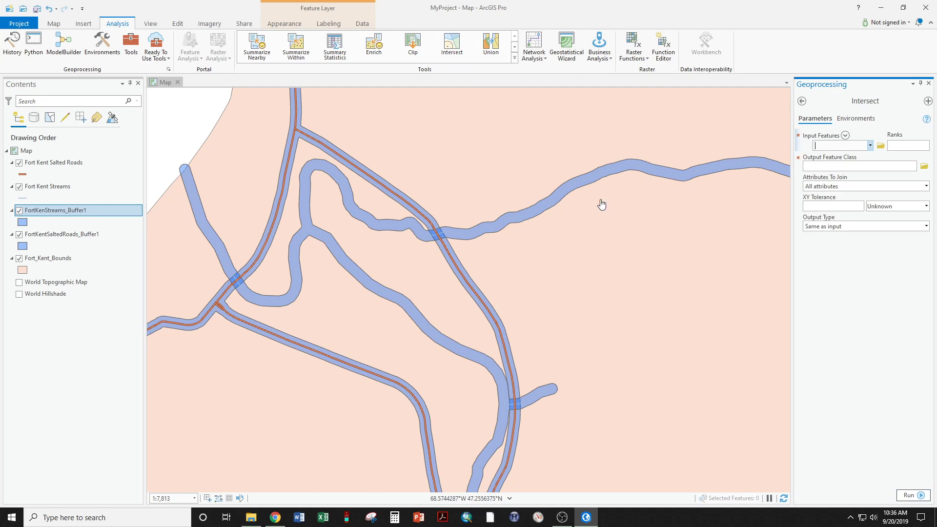
left_click(871, 145)
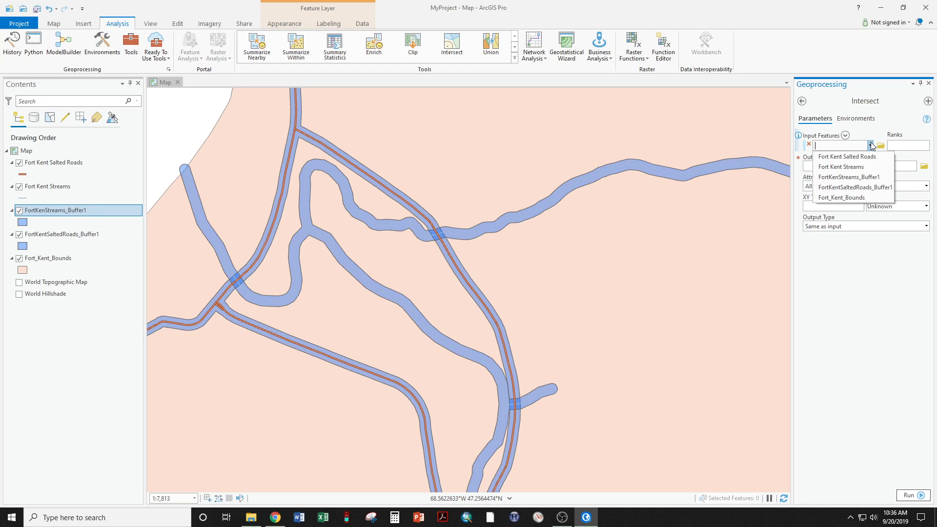
left_click(871, 177)
left_click(871, 157)
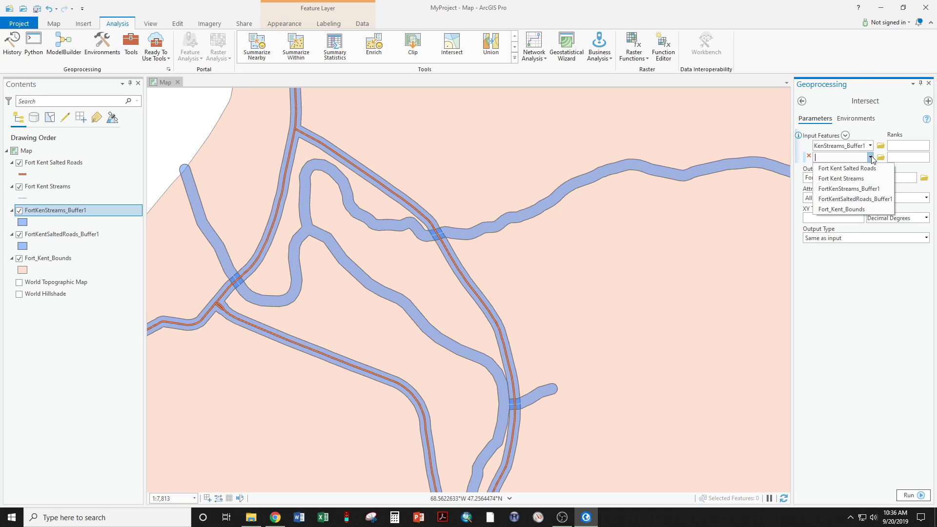
left_click(872, 200)
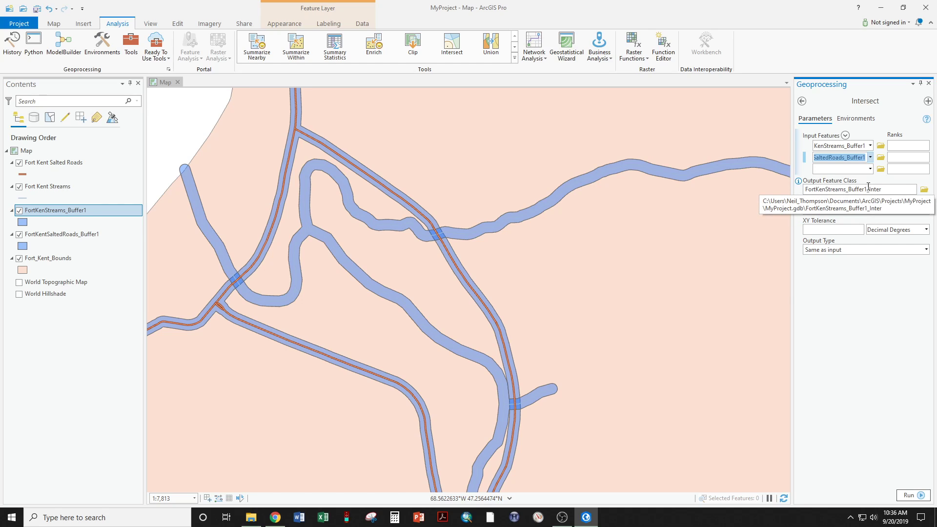
left_click(896, 190)
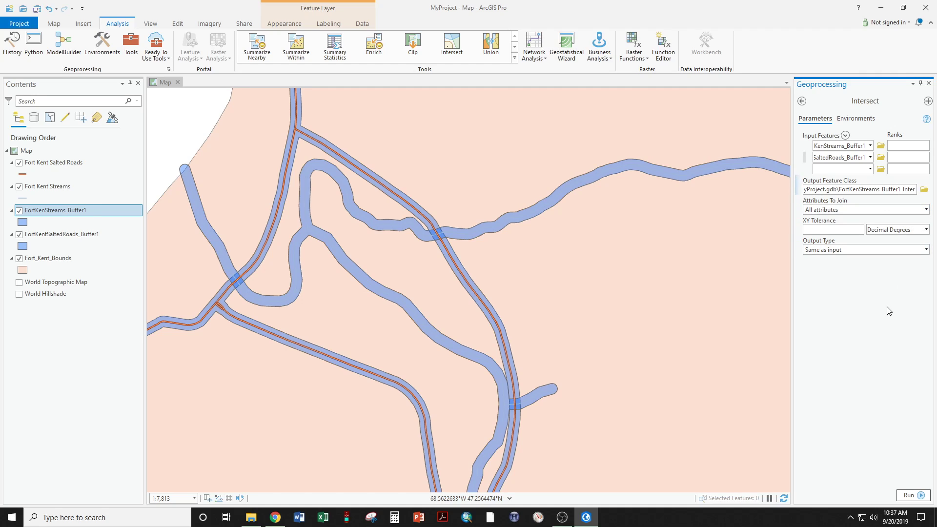
left_click(909, 494)
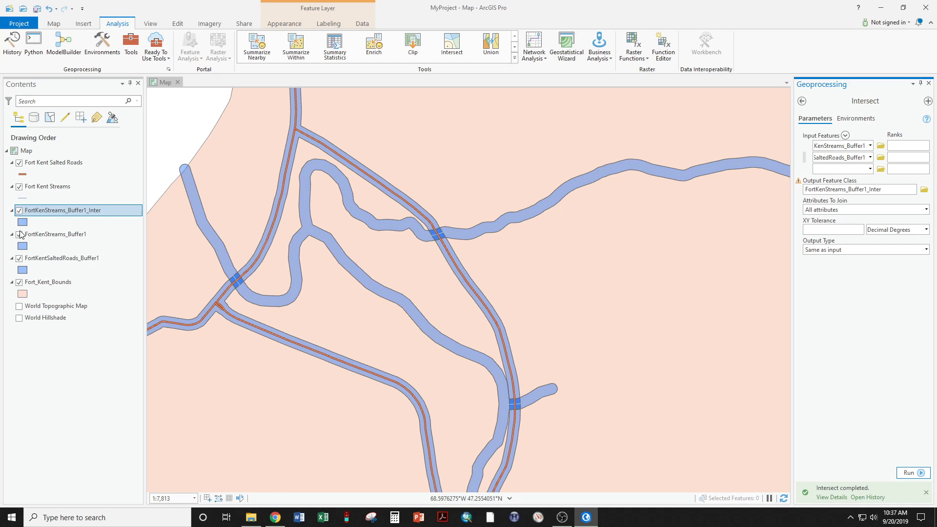
Hide both buffer layers and pan the map to reveal the crossing patches
left_click(20, 235)
left_click(19, 258)
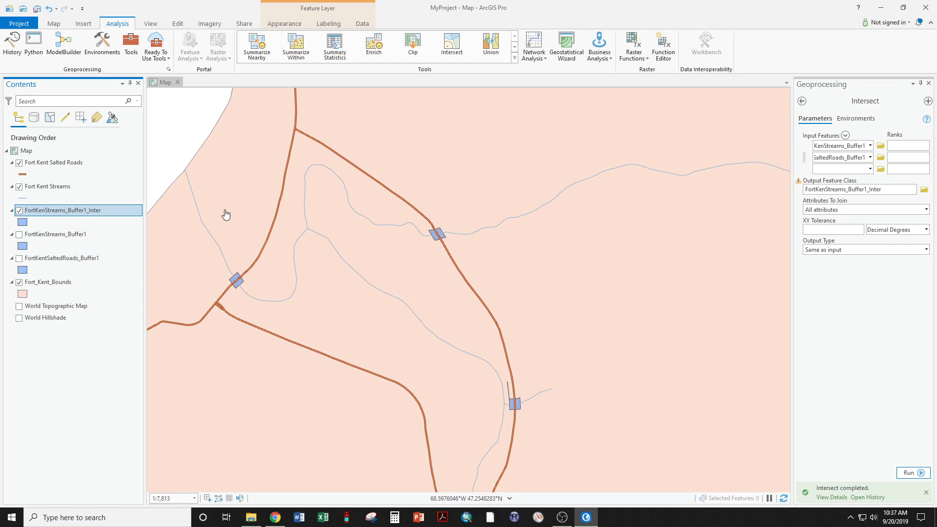
scroll(449, 233, "up", 6)
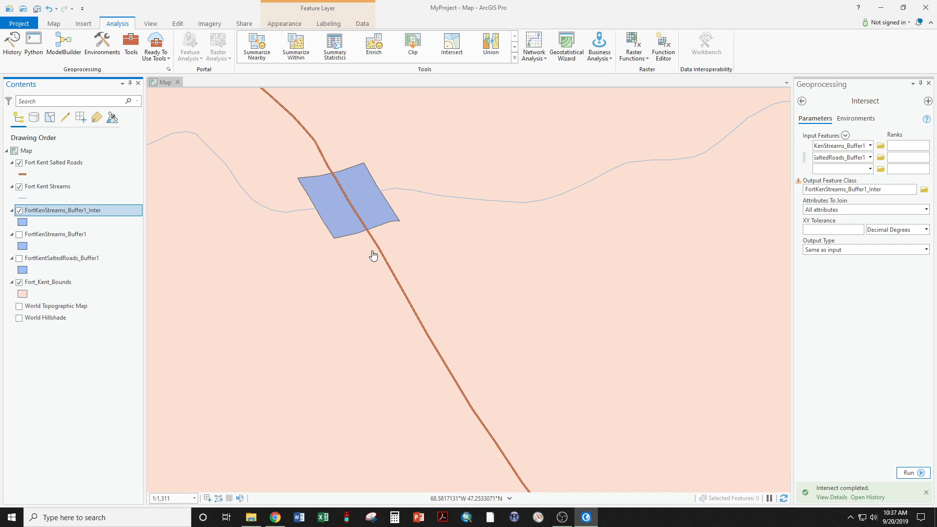
left_click_drag(359, 247, 526, 376)
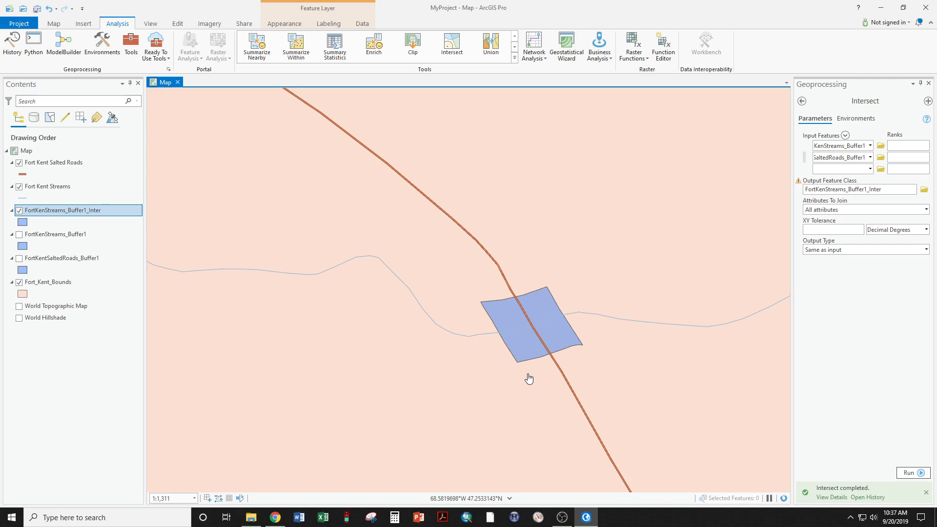
scroll(528, 378, "down", 2)
scroll(586, 339, "down", 2)
left_click_drag(547, 312, 528, 180)
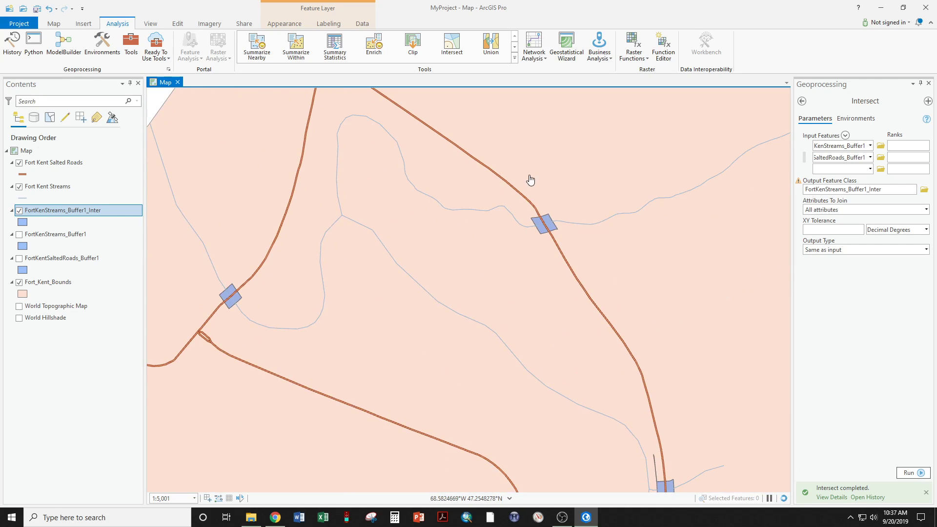
scroll(528, 185, "down", 2)
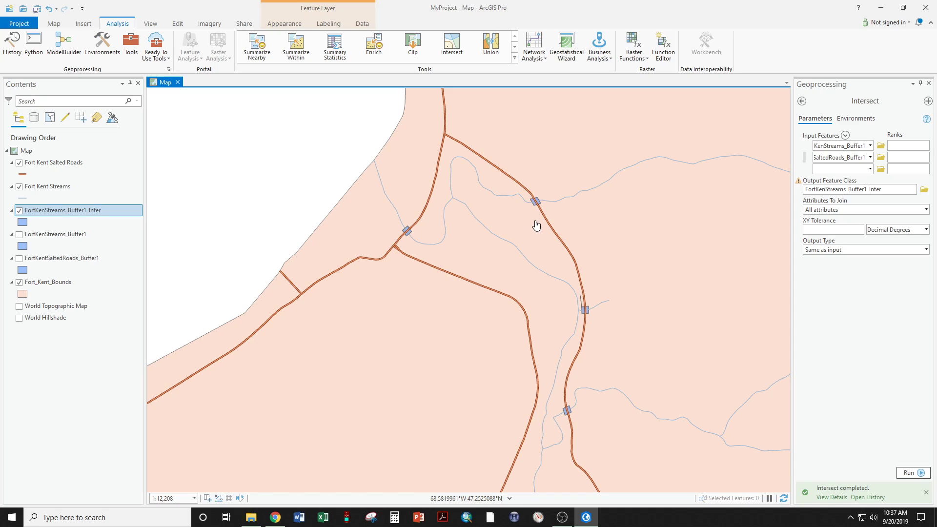
Create a new blank model in ModelBuilder
left_click(63, 47)
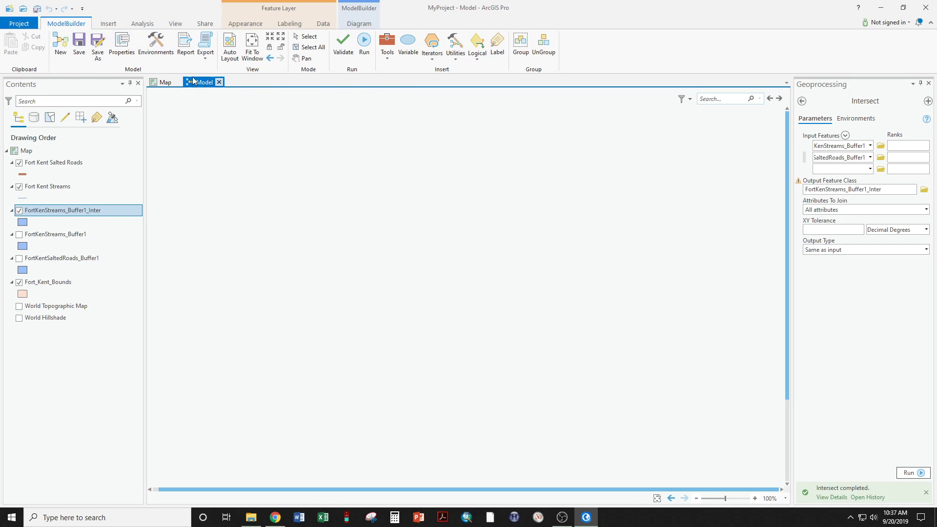
left_click(111, 26)
left_click(147, 24)
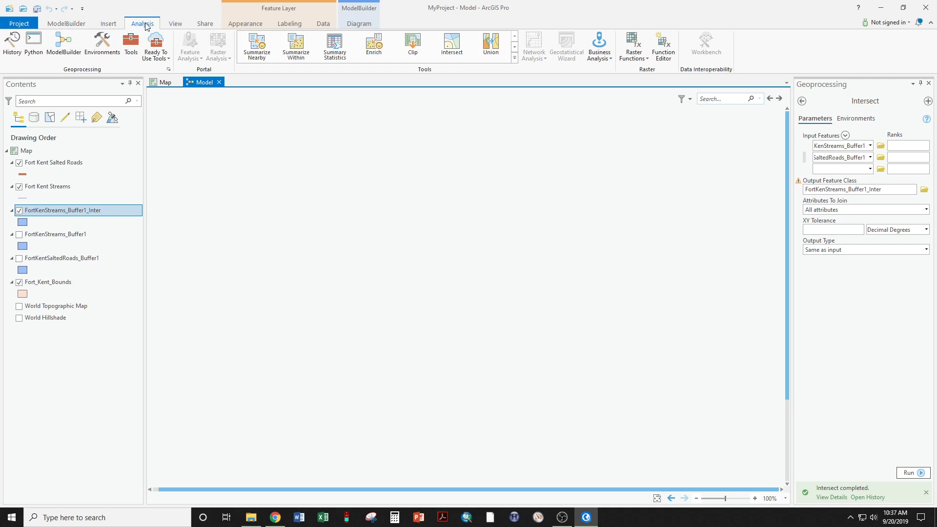
Drag two Buffer tools from Favorites plus Fort Kent Salted Roads and Fort Kent Streams onto the canvas
left_click(131, 43)
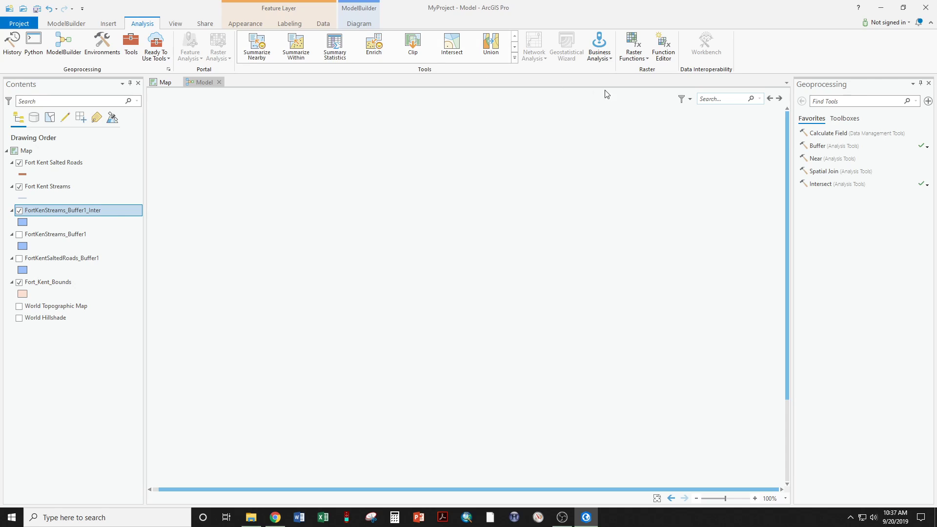
left_click_drag(815, 144, 303, 213)
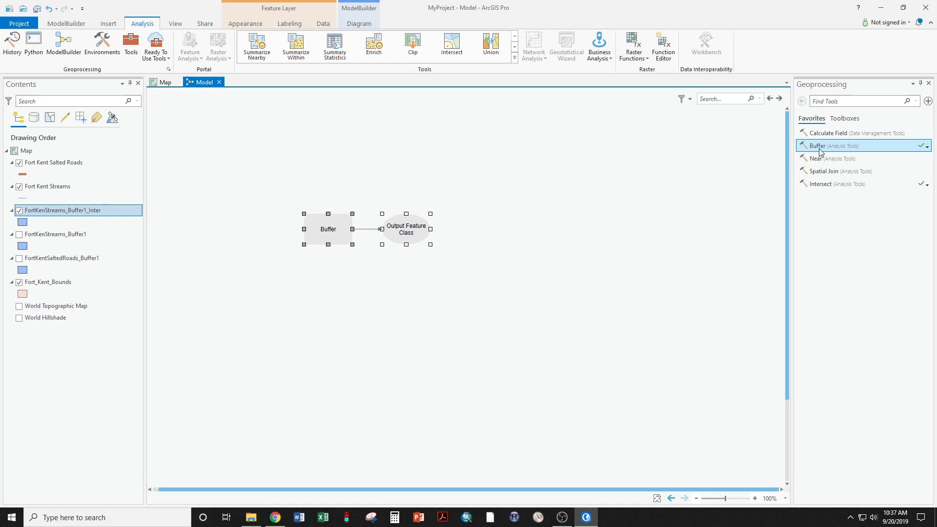
left_click_drag(818, 149, 324, 296)
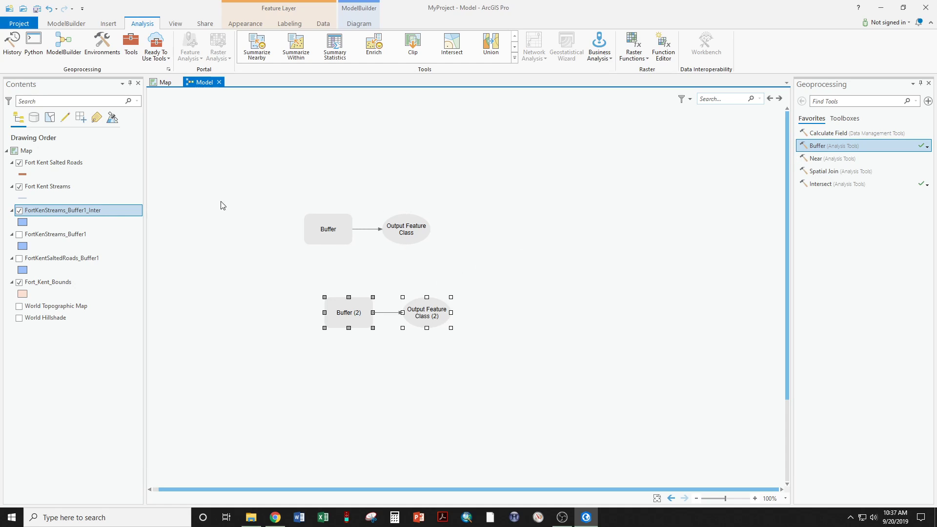
left_click_drag(39, 160, 210, 232)
left_click_drag(44, 186, 232, 309)
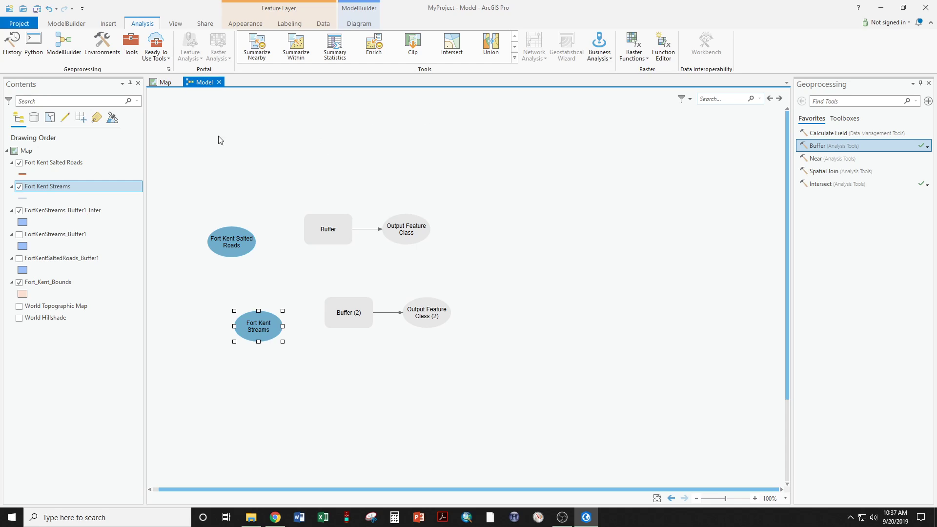
Connect Fort Kent Salted Roads to the first Buffer as its Input Features
left_click(232, 242)
right_click(233, 242)
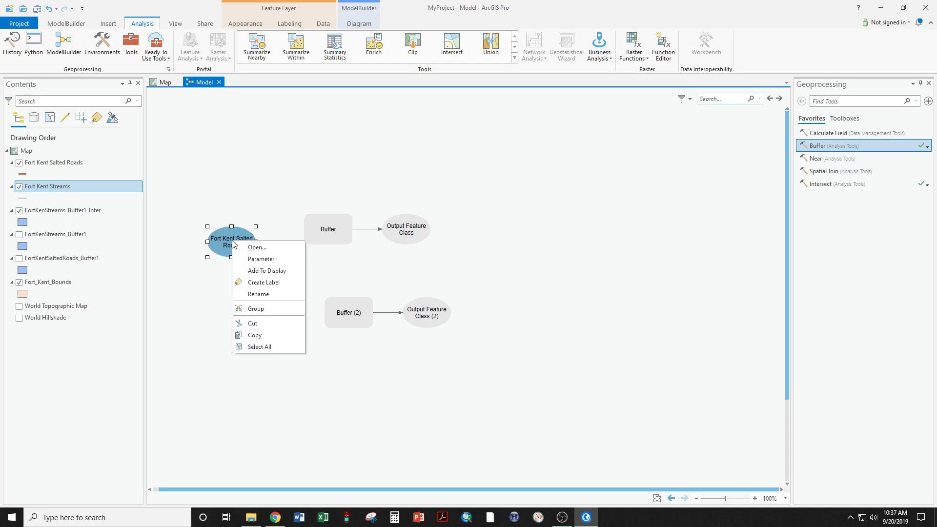
left_click(205, 239)
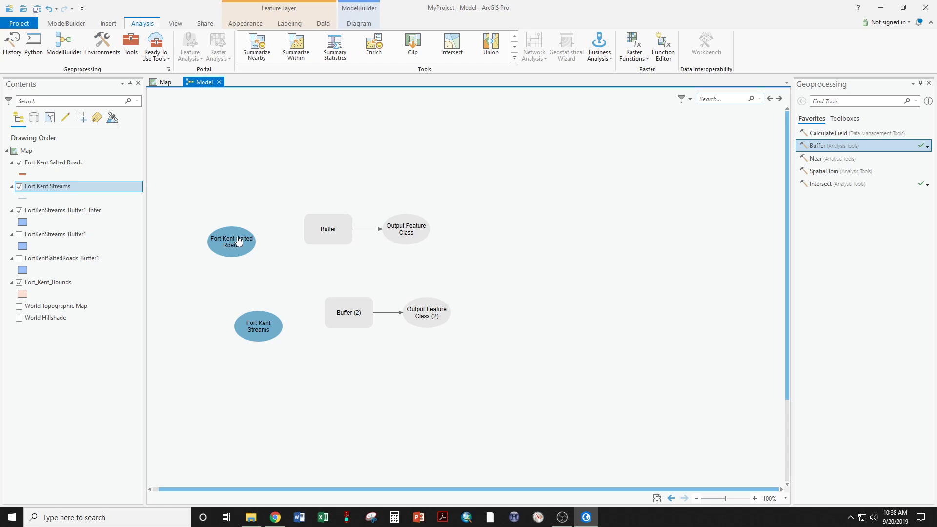
left_click_drag(238, 241, 320, 236)
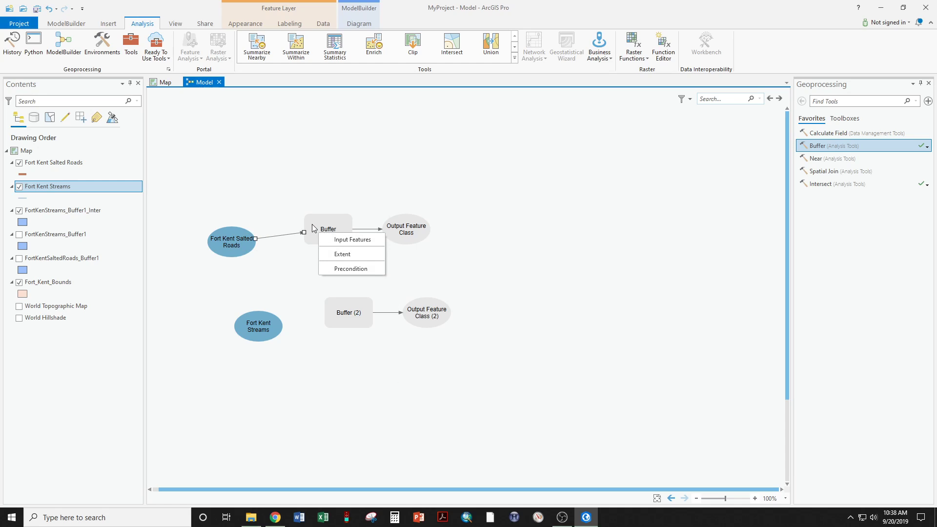
left_click(330, 239)
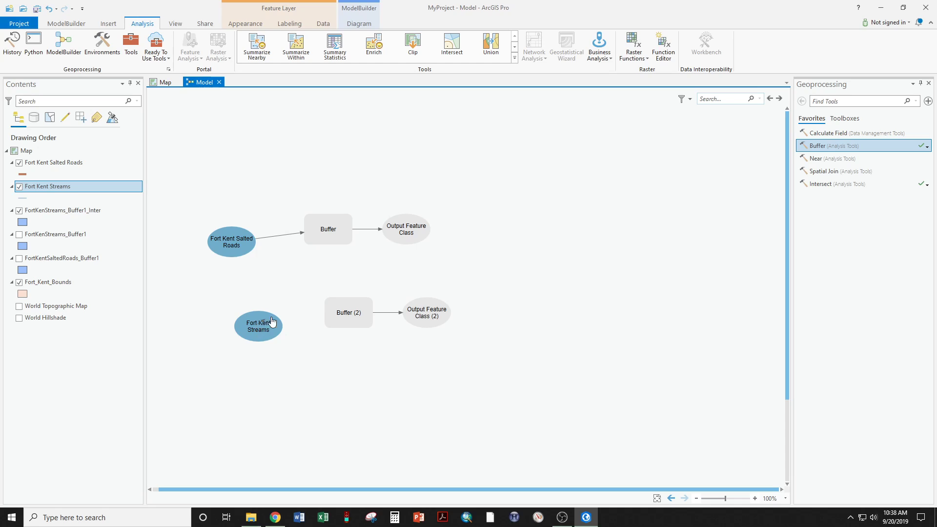
Connect Fort Kent Streams to Buffer (2) as its Input Features
left_click_drag(272, 322, 352, 312)
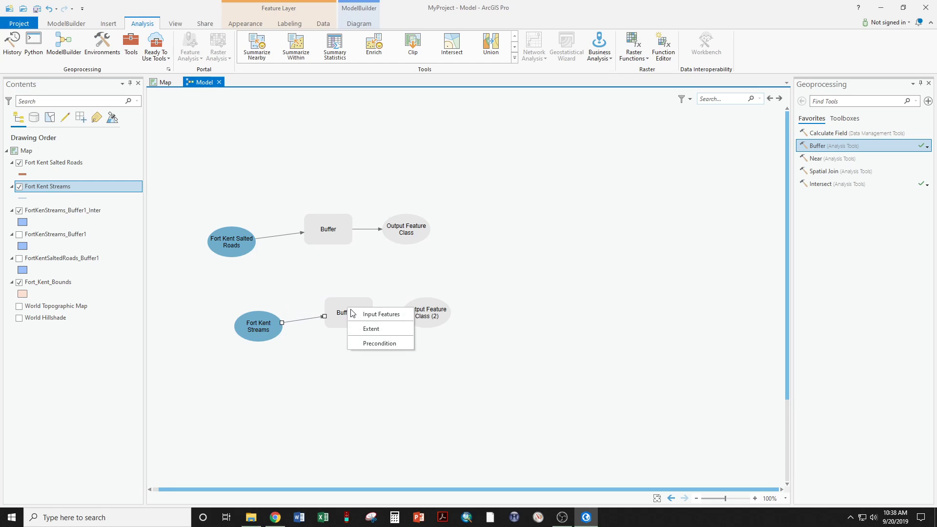
left_click(353, 314)
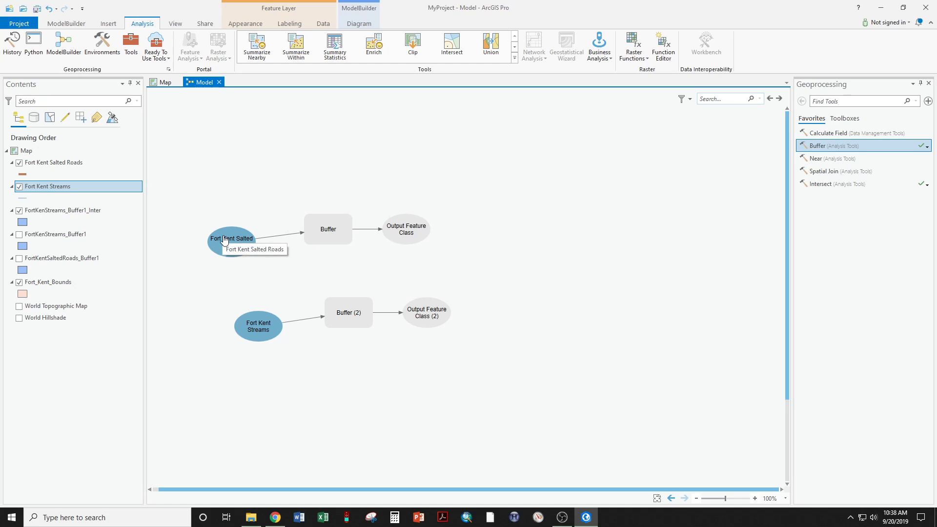
double_click(311, 225)
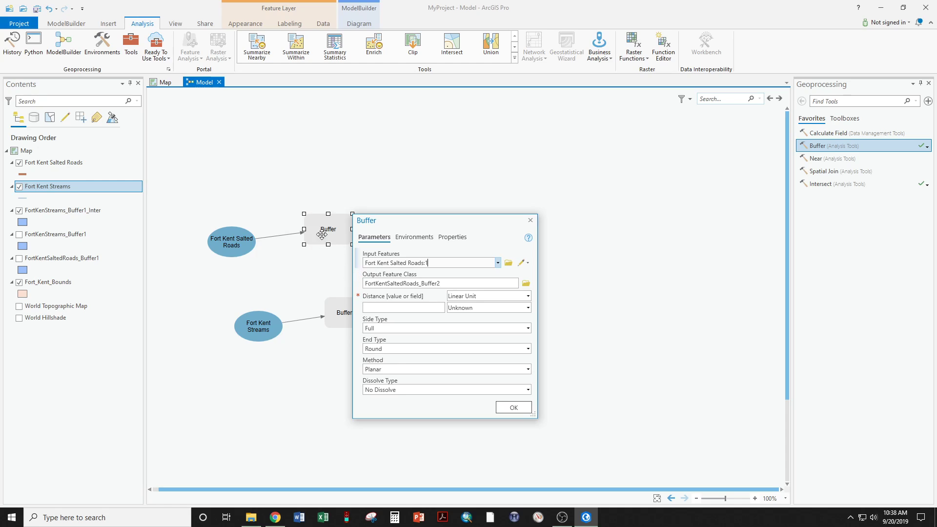
Set the first Buffer to 75 Feet, dissolving all output into a single feature
mouse_move(319, 230)
left_click(413, 307)
left_click(528, 308)
left_click(472, 397)
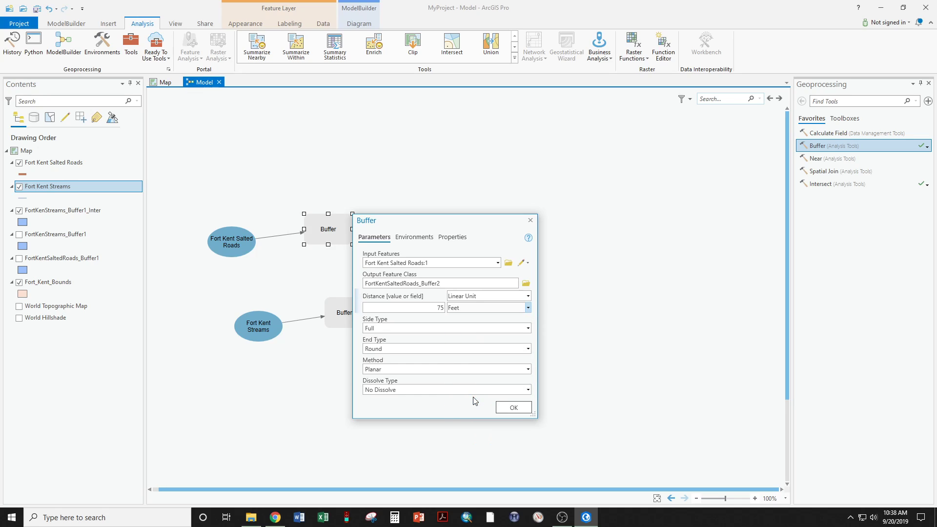
left_click(472, 391)
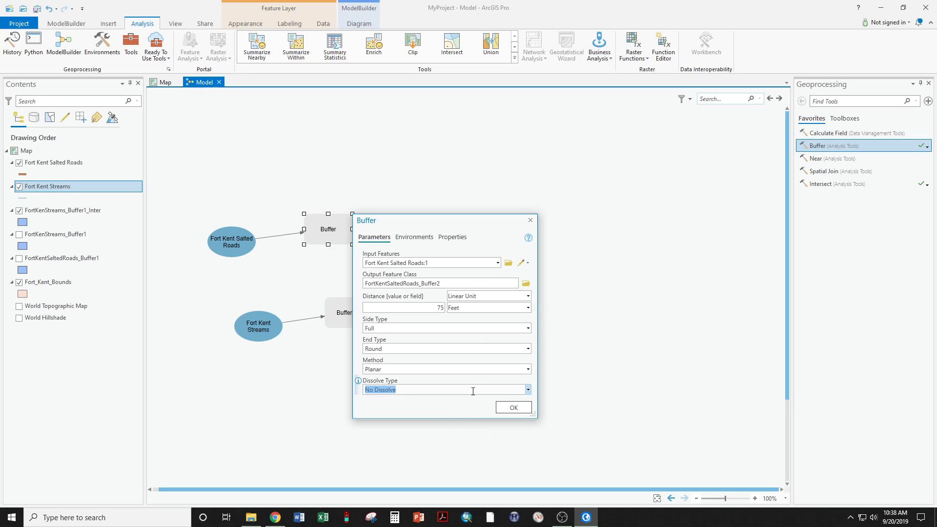
left_click(527, 389)
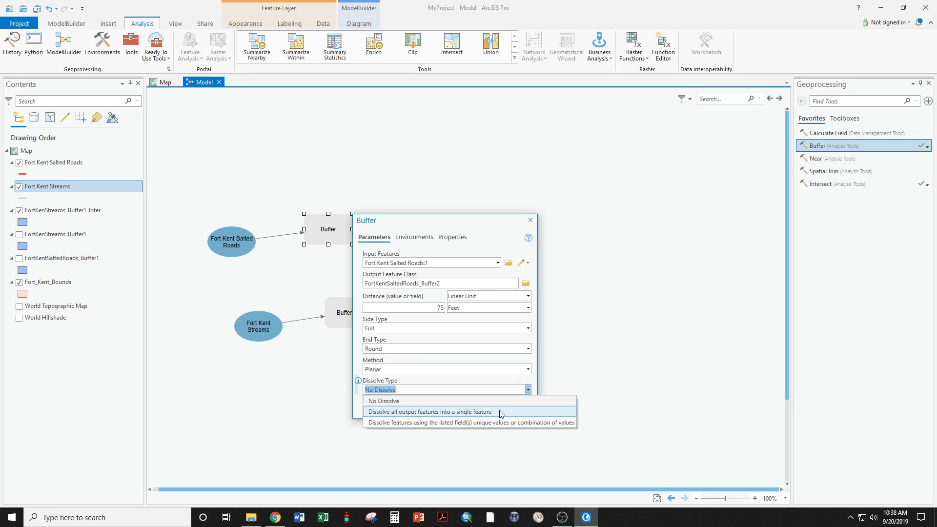
left_click(501, 413)
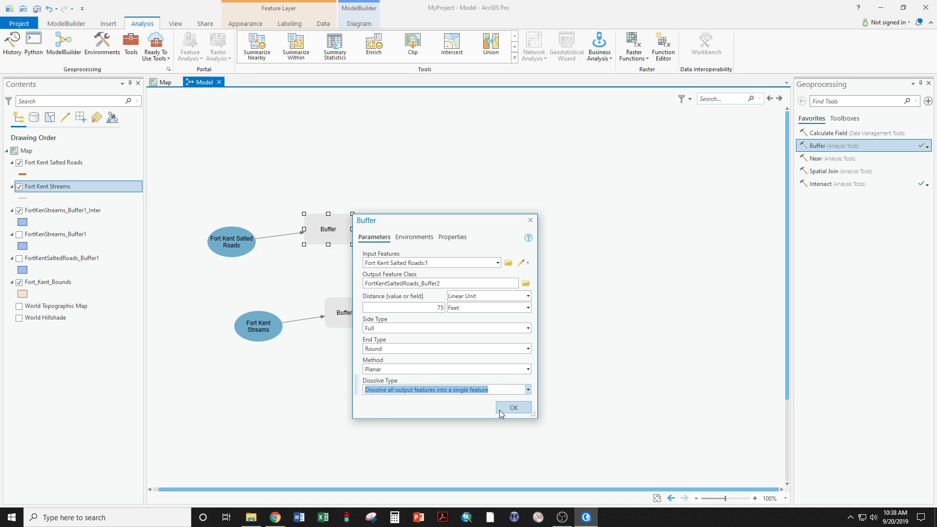
left_click(511, 410)
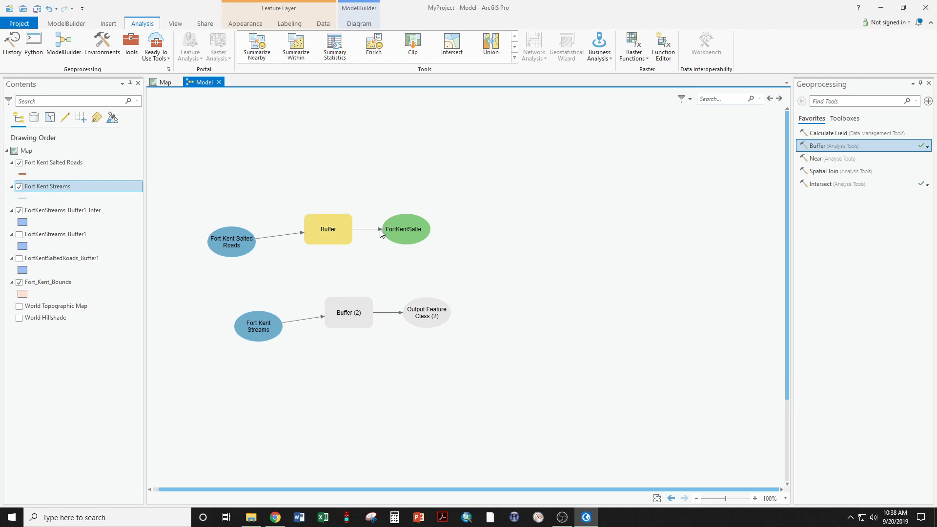
Set Buffer (2) to 75 Feet, dissolving all output into a single feature
double_click(347, 319)
left_click(439, 389)
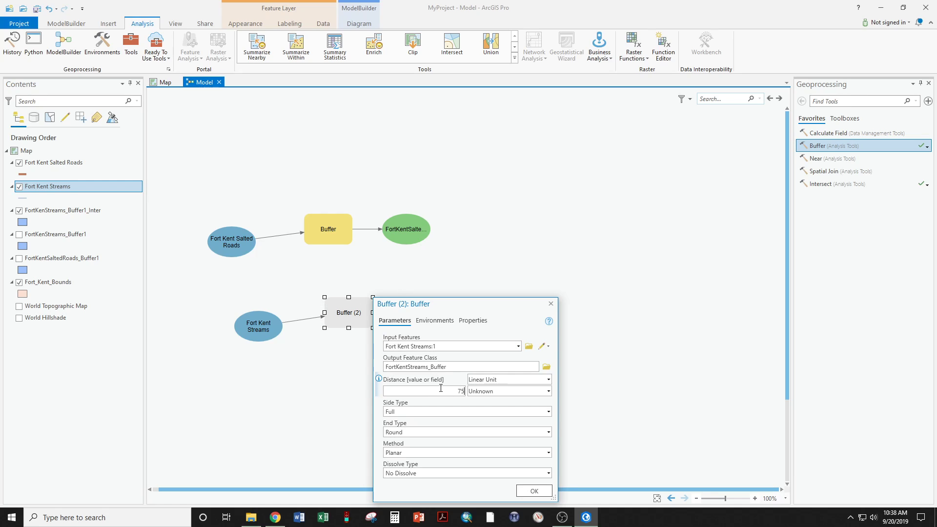
left_click(533, 390)
left_click(512, 342)
left_click(535, 472)
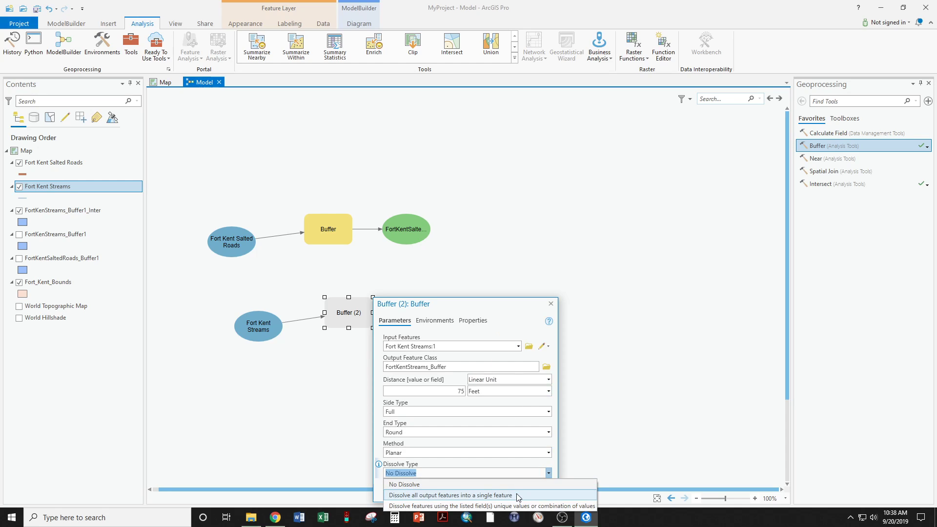
left_click(518, 495)
left_click(532, 492)
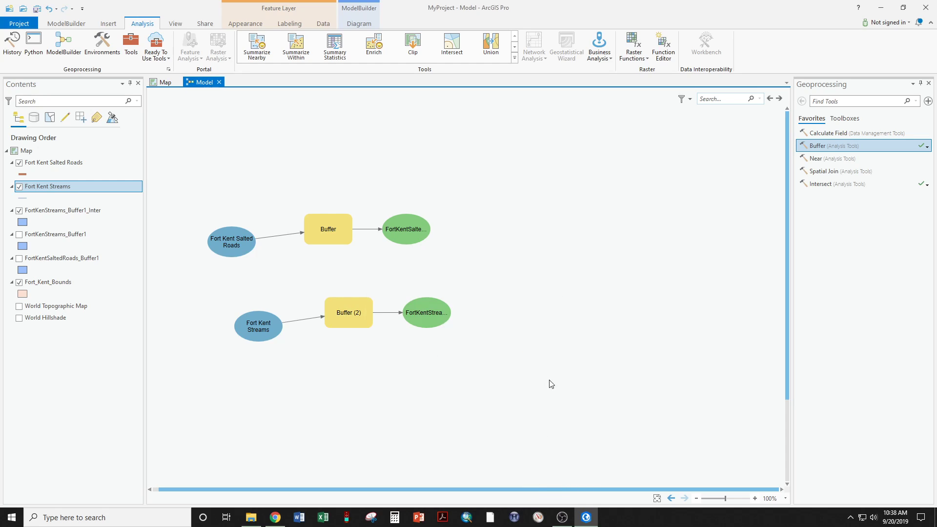
left_click(449, 47)
Search for the Intersect tool and place it on the model canvas
left_click(841, 103)
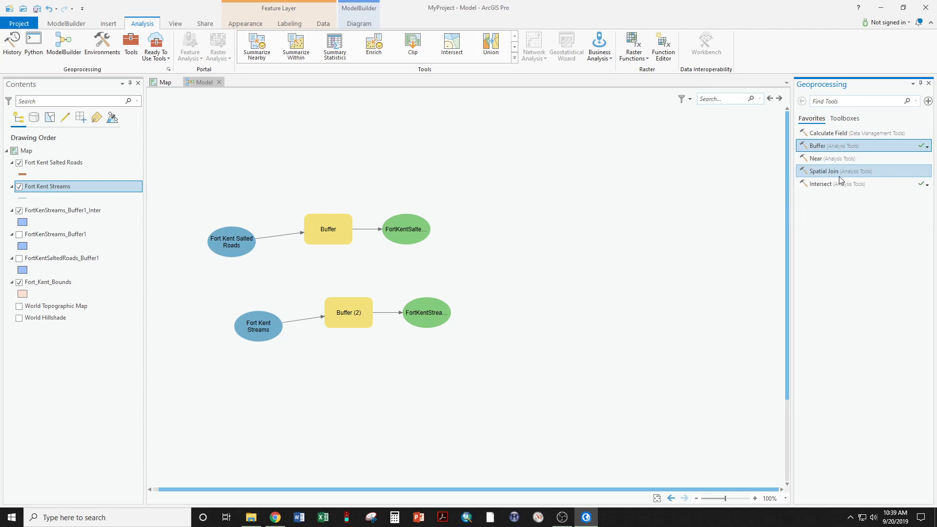
type("interse")
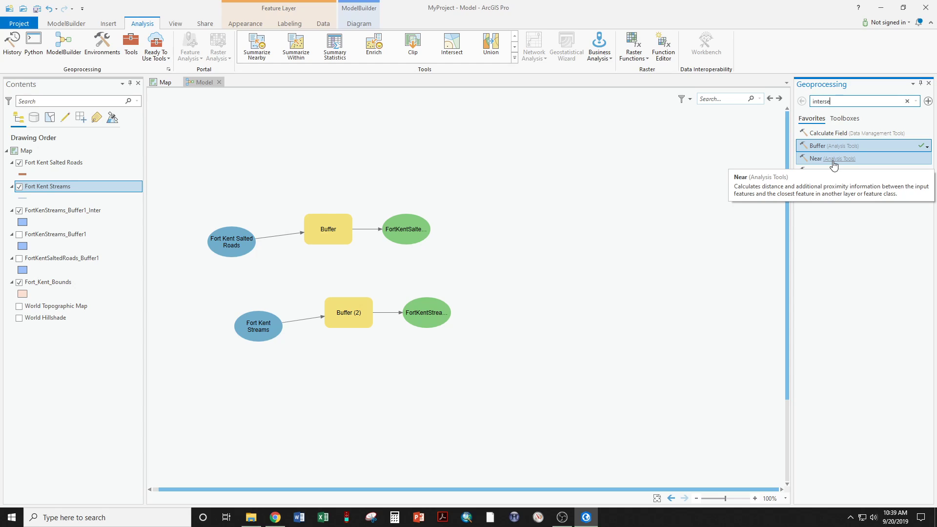
type("ct")
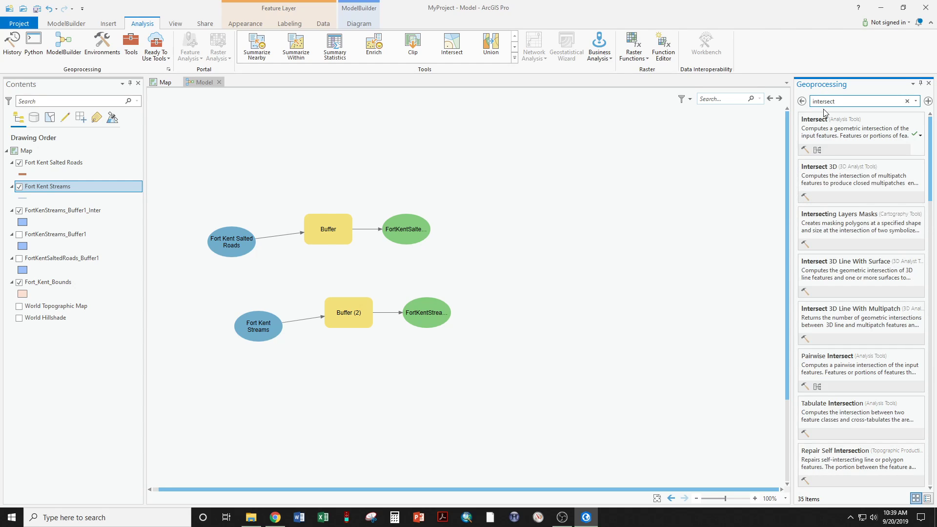
left_click_drag(824, 117, 479, 265)
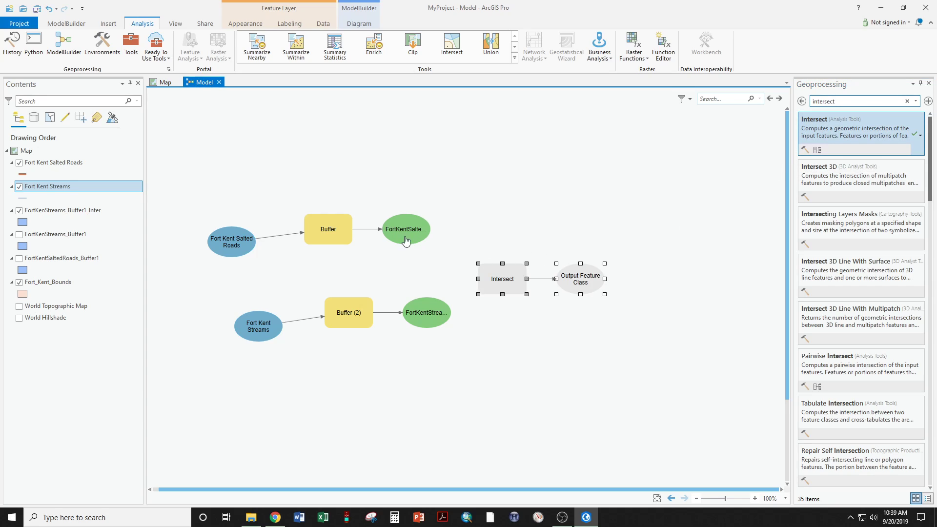
Connect the roads and streams buffer outputs to Intersect as Input Features
left_click_drag(406, 232, 500, 282)
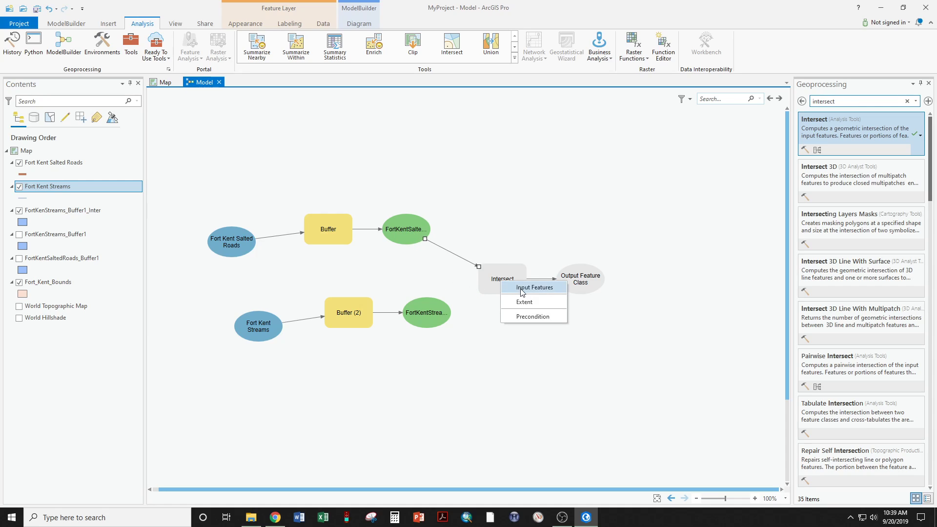
left_click(521, 291)
left_click_drag(433, 318, 502, 275)
left_click(523, 284)
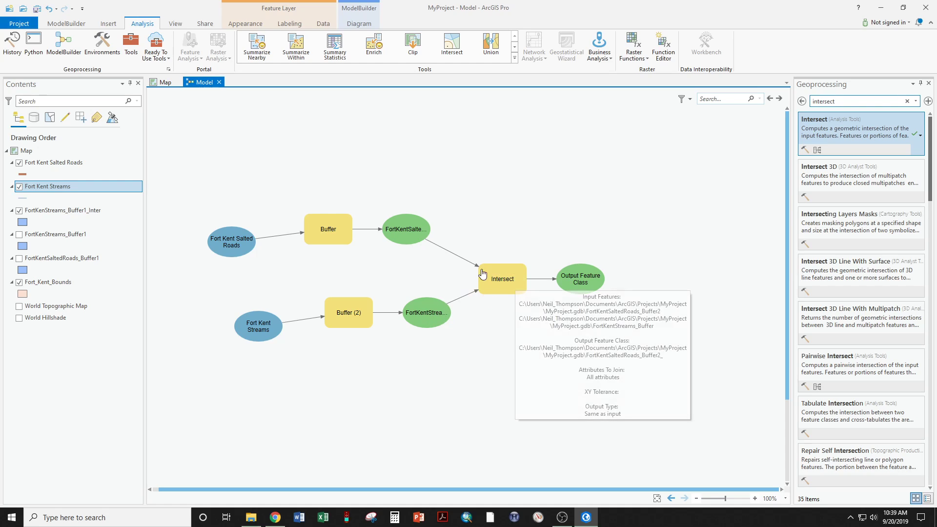
right_click(457, 173)
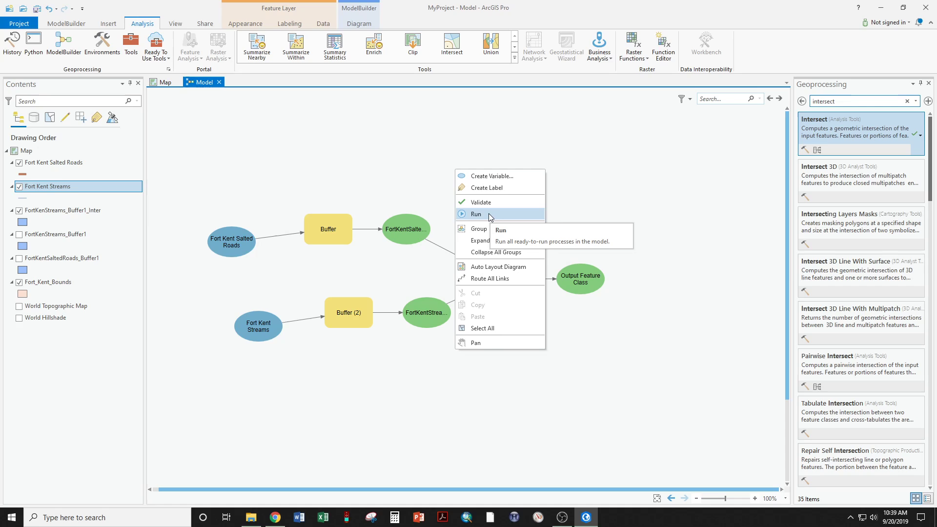
Auto-arrange the model diagram and run the whole model
left_click(514, 266)
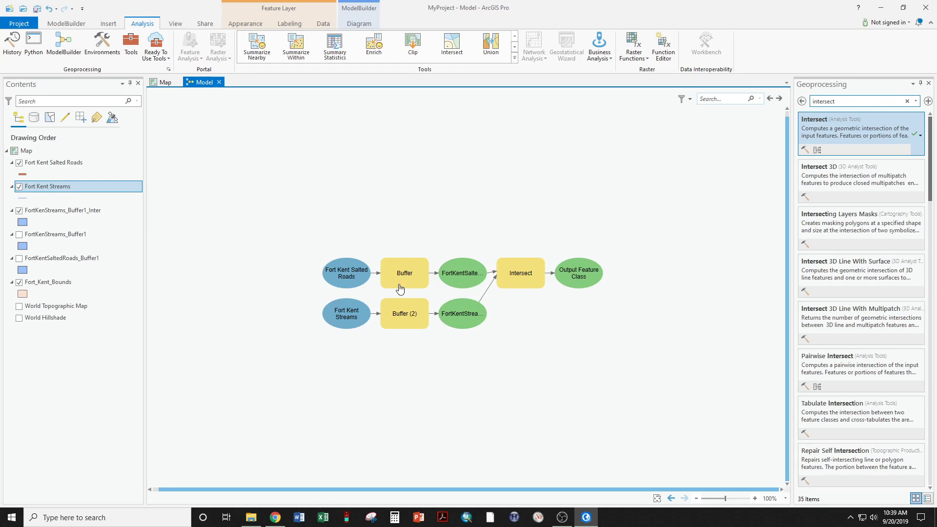
right_click(490, 196)
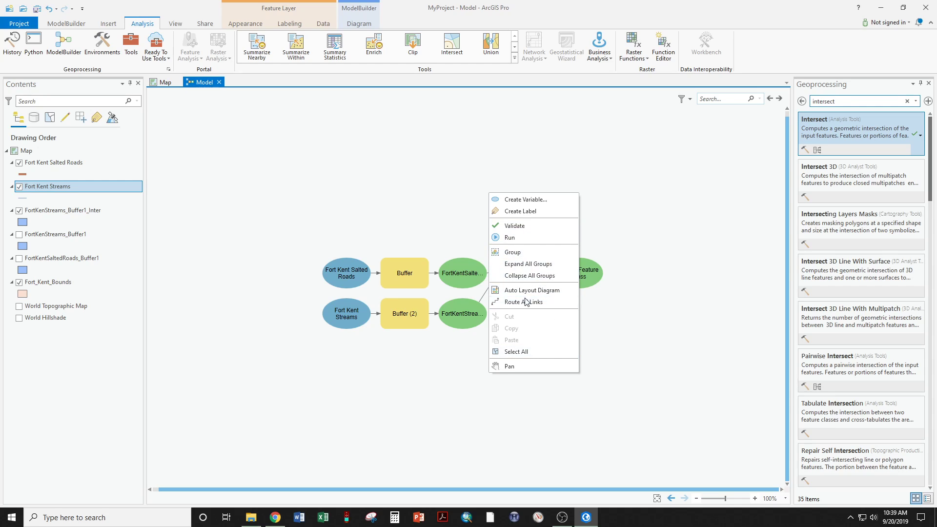
left_click(510, 238)
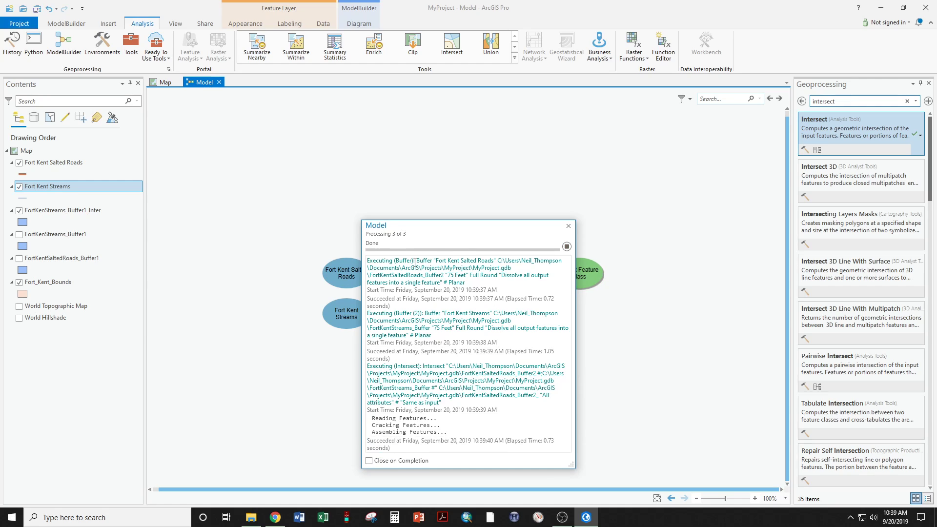
Close the finished run report and add the Intersect Output Feature Class to the map
left_click(369, 460)
left_click(369, 462)
left_click(568, 226)
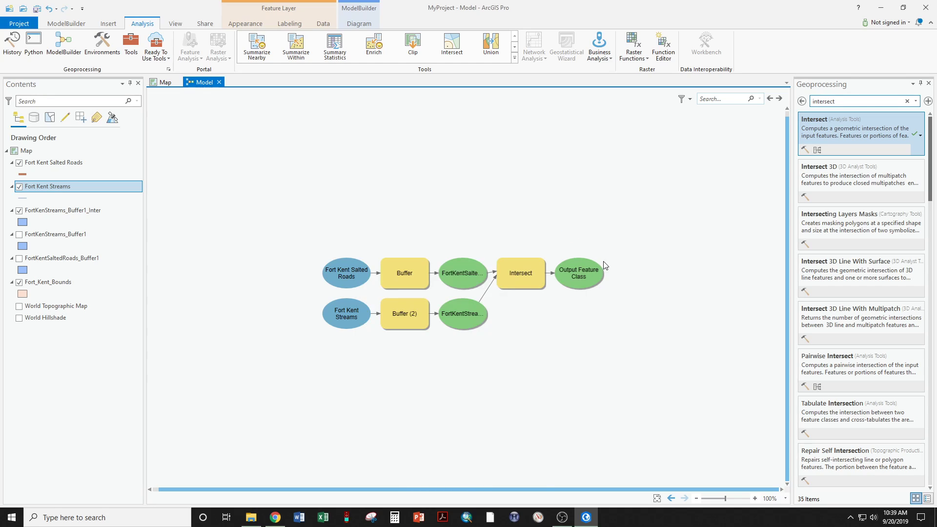
right_click(585, 276)
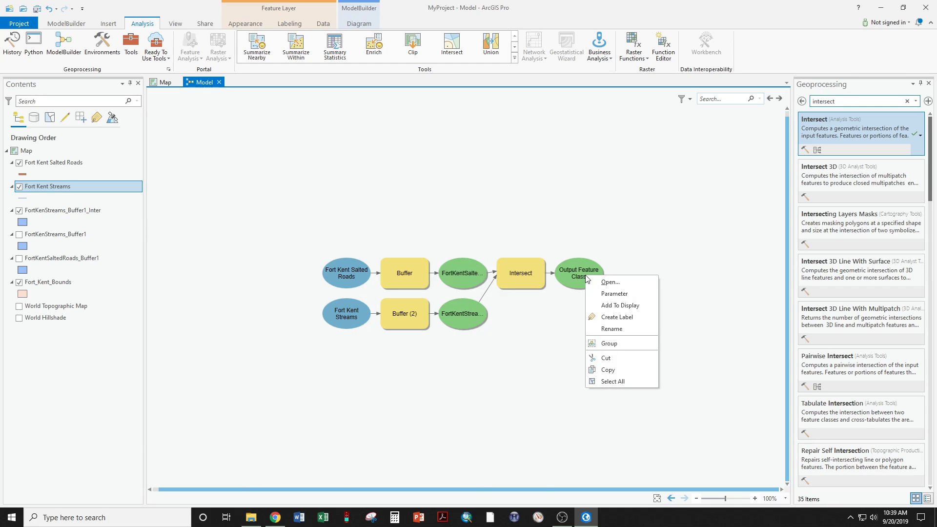
left_click(618, 305)
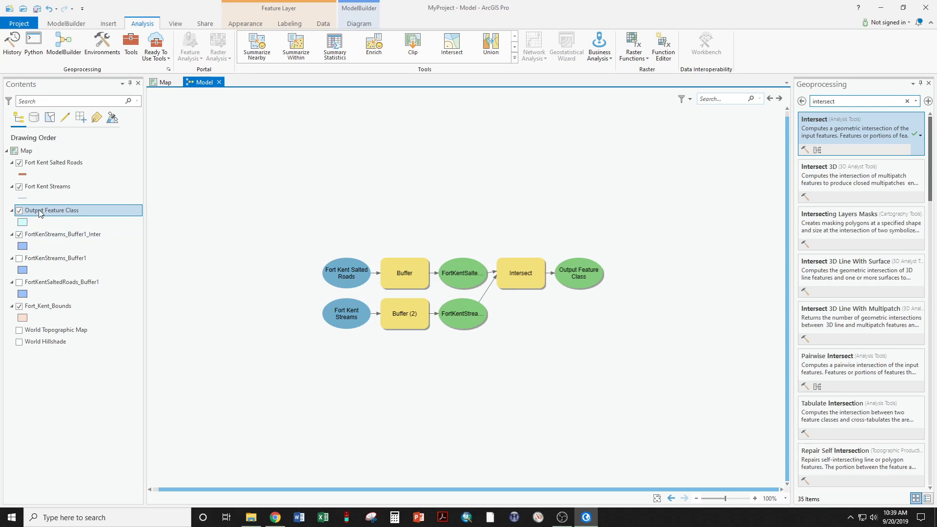
Return to the Map view and zoom in on the cyan intersect patch at the road–stream crossing
left_click(164, 83)
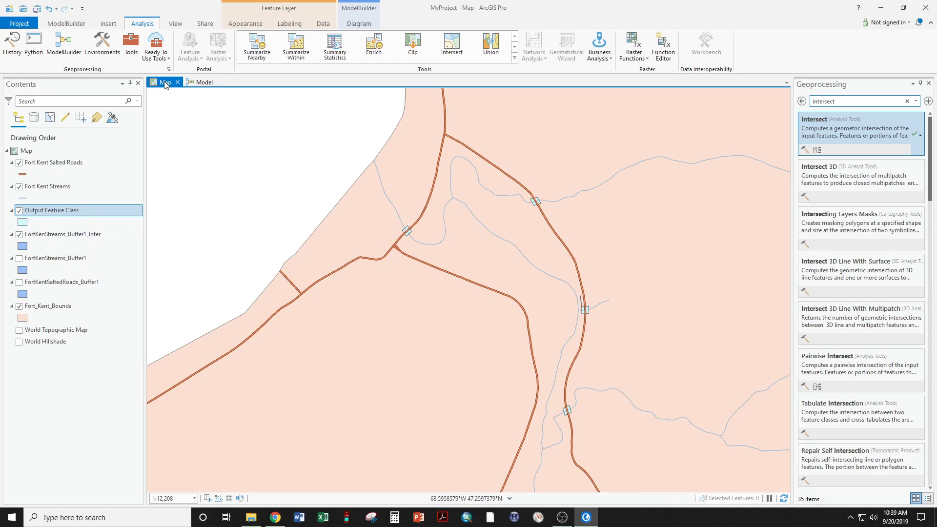
scroll(591, 314, "up", 5)
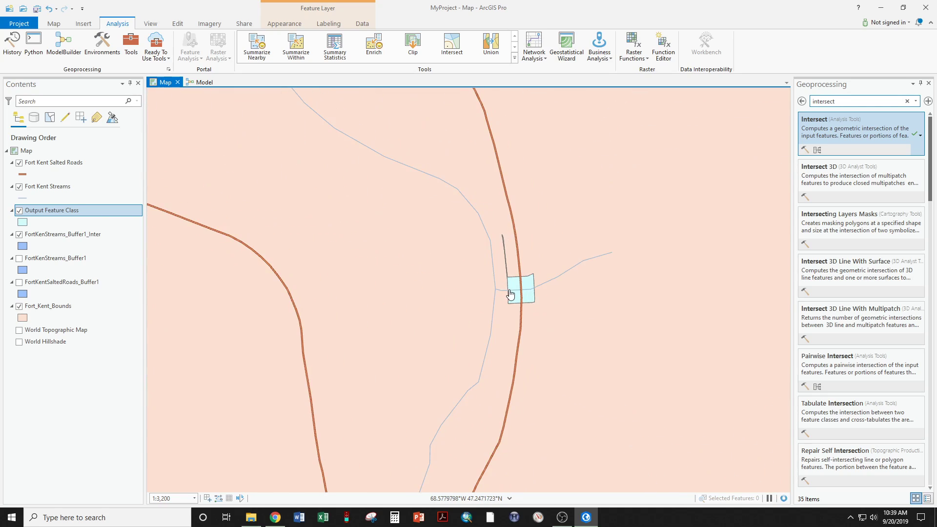
scroll(510, 293, "up", 3)
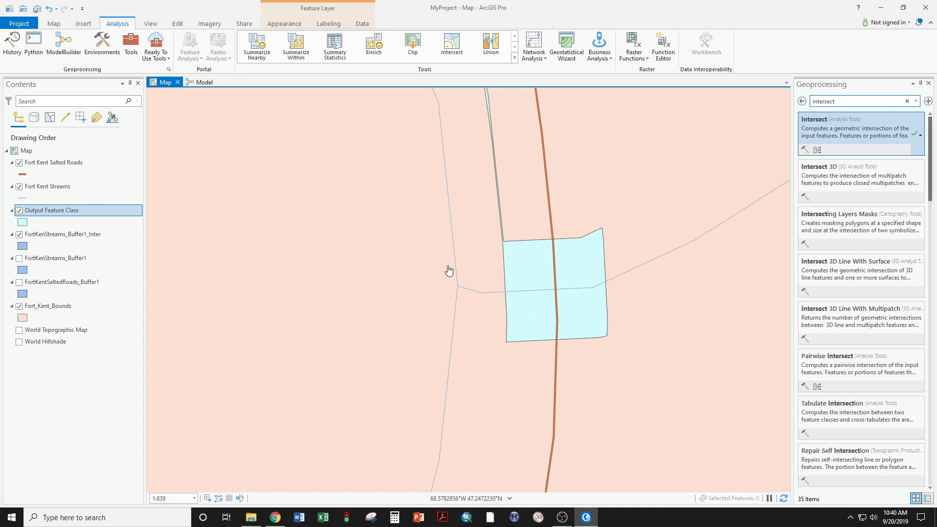
scroll(447, 271, "down", 3)
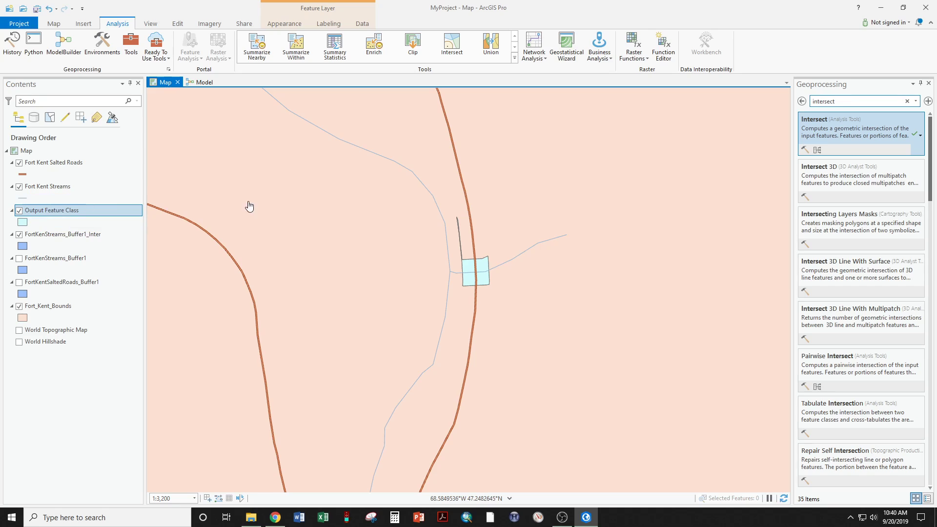